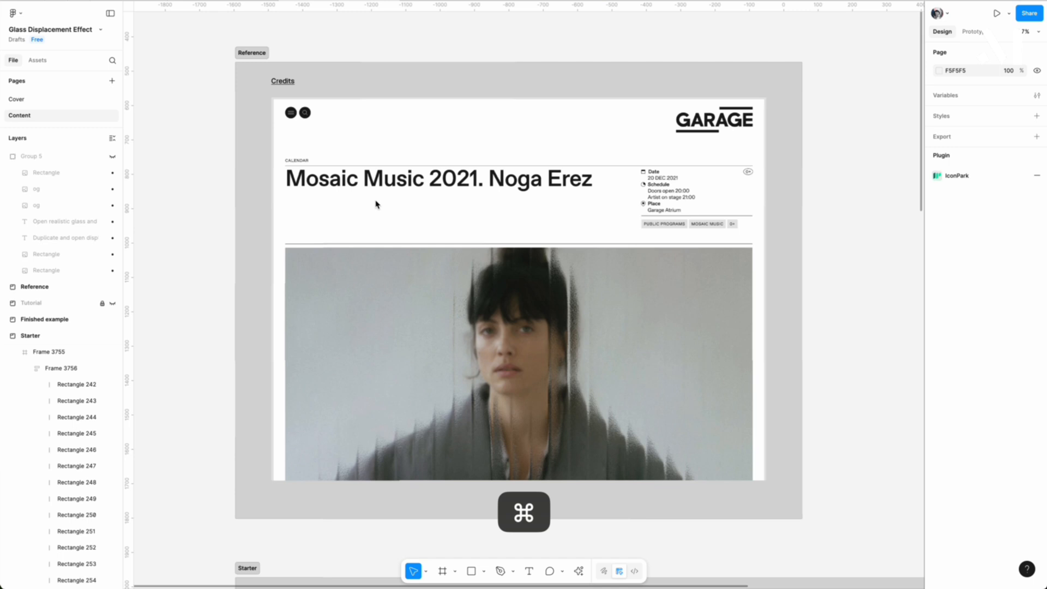
Examine the Reference design and the Starter frame, including its empty imagery placeholder.
scroll(375, 204, up, 5)
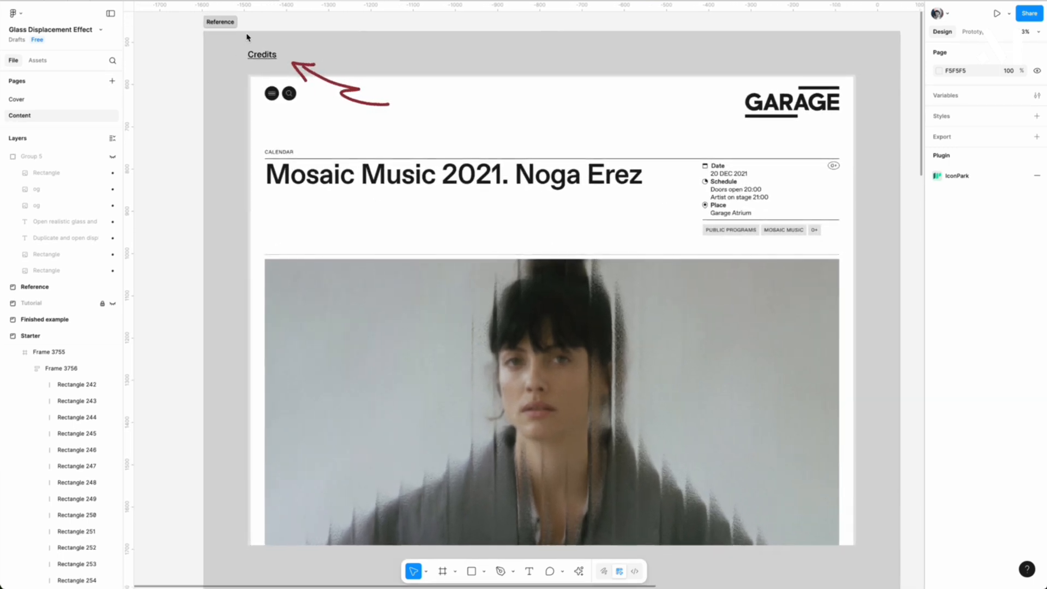
scroll(590, 461, up, 5)
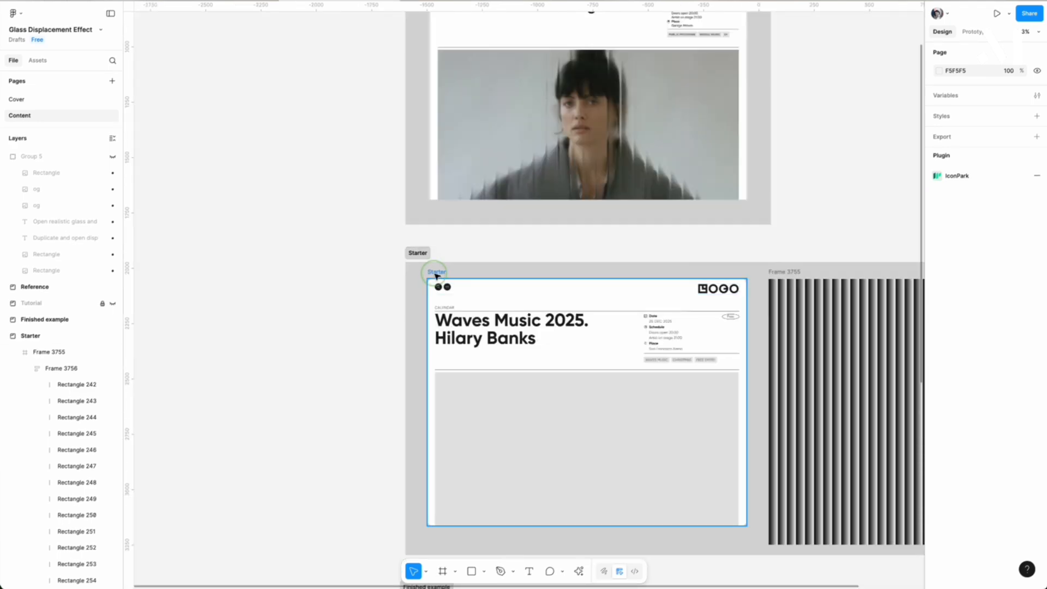
click(435, 274)
scroll(454, 387, up, 4)
scroll(420, 385, down, 3)
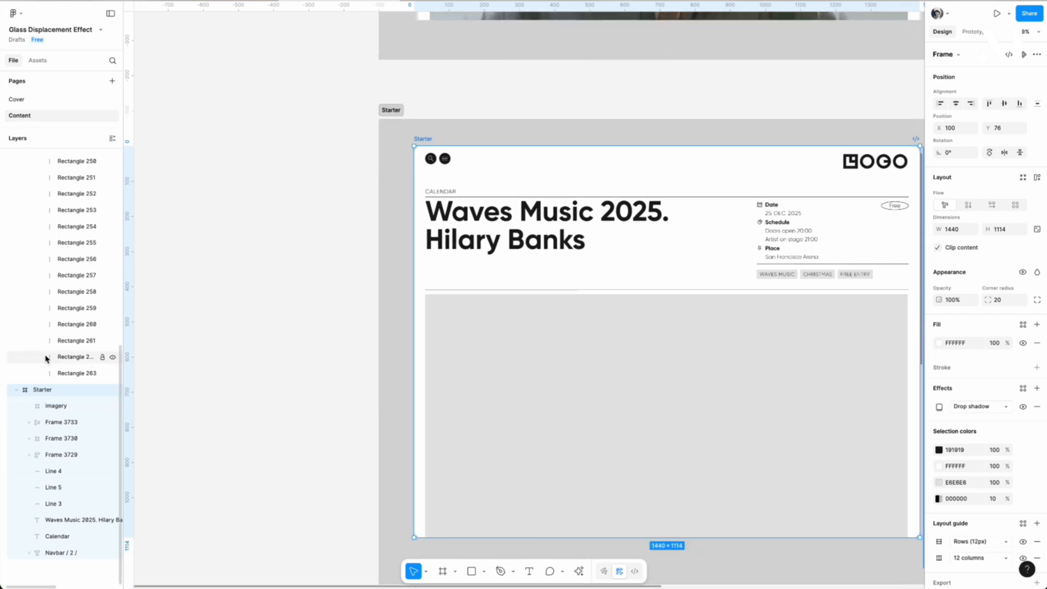
click(55, 408)
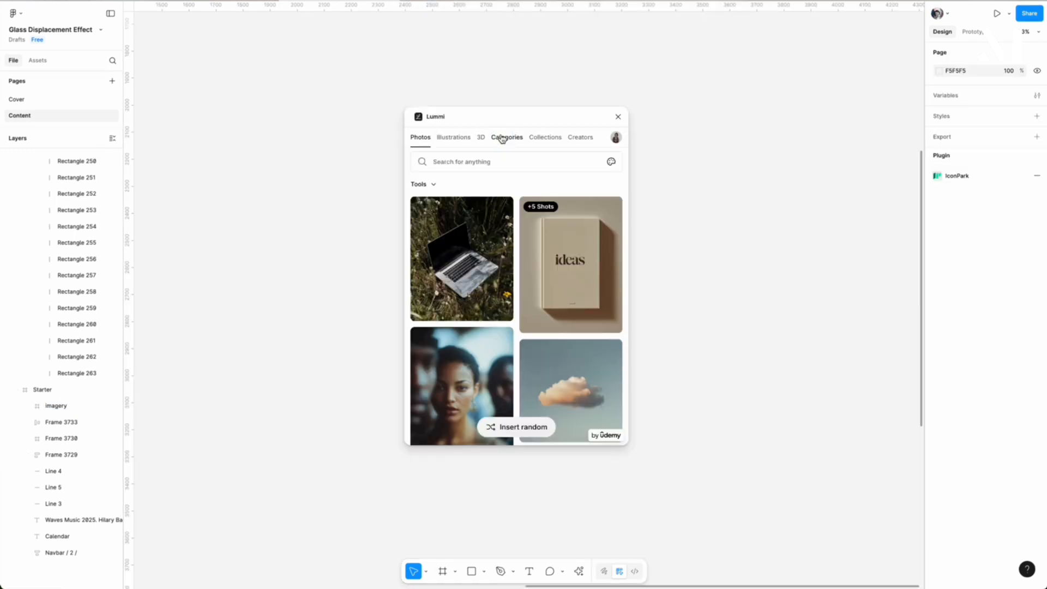
Insert the portrait of the red-haired man in a dark jacket from Lummi's Fashion category.
click(507, 137)
scroll(486, 339, down, 5)
click(518, 369)
scroll(550, 284, down, 10)
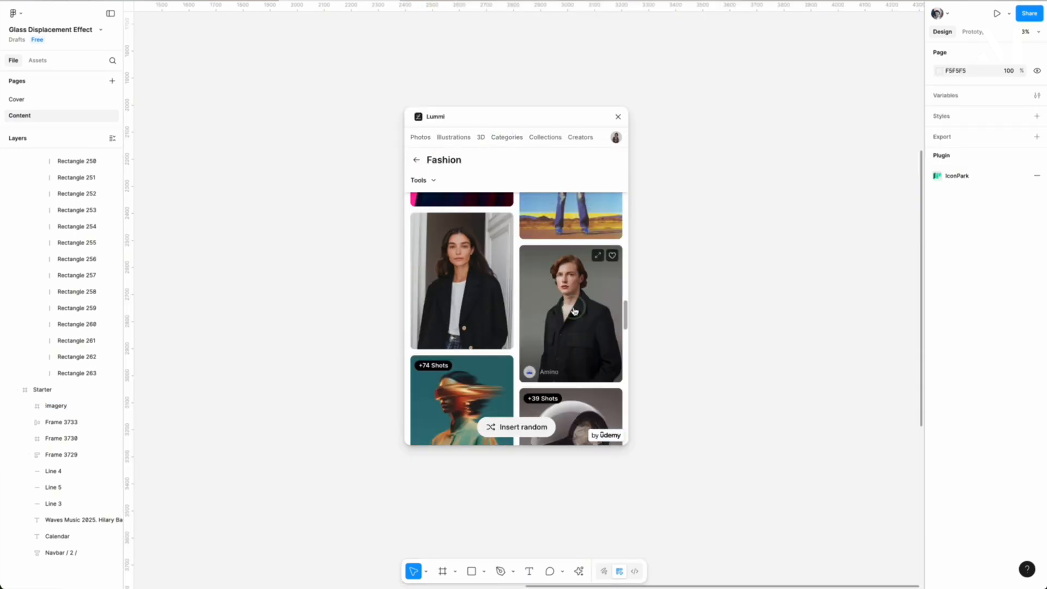
click(576, 336)
Duplicate the inserted portrait and place the copy beside the original.
key(alt)
drag(571, 316, 752, 322)
scroll(749, 325, right, 4)
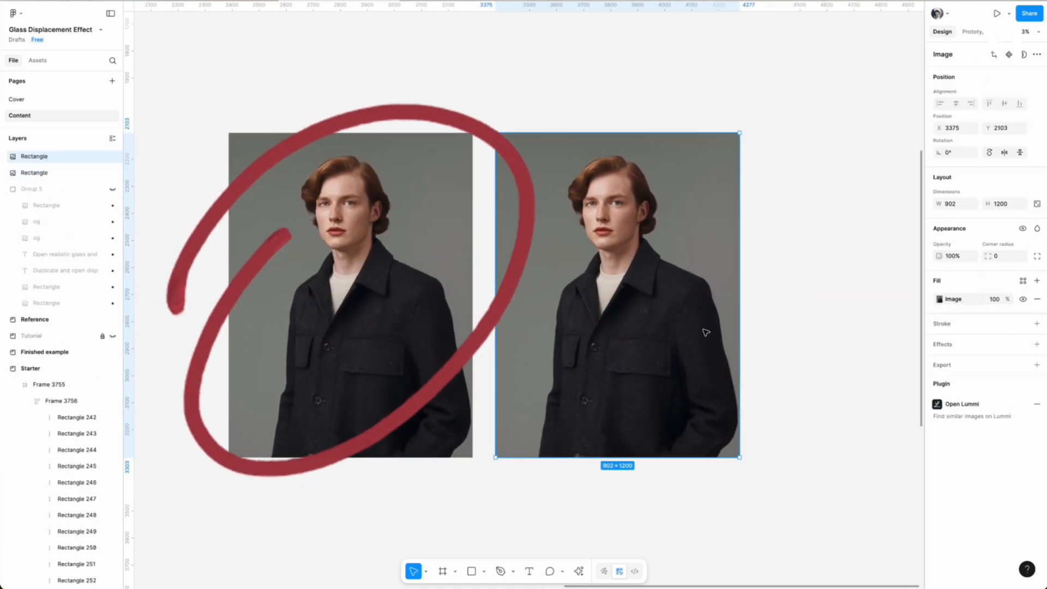
Launch the Displace – pattern glass, noise and glitch effects plugin on the duplicated portrait.
key(super+k)
text(di)
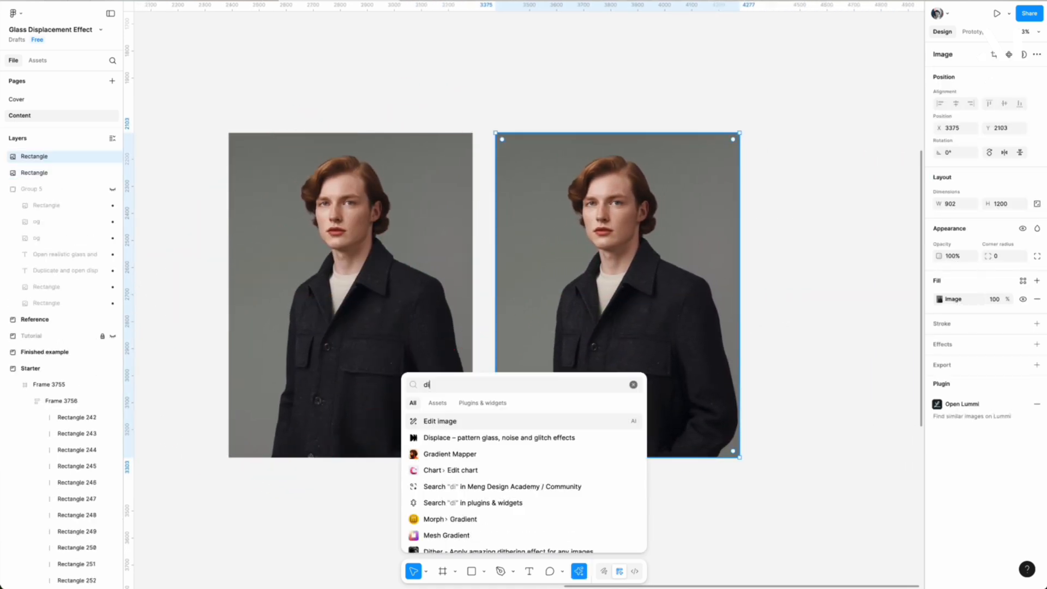
key(Down)
key(Return)
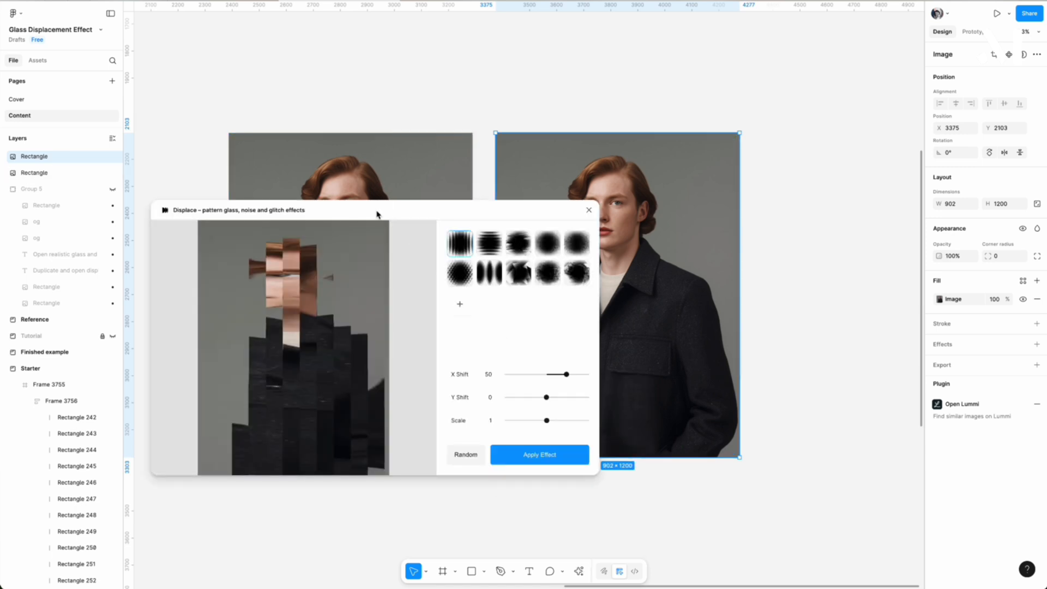
drag(381, 210, 427, 163)
Try the horizontal-line pattern, the fourth preset pattern and randomised settings on the portrait preview.
click(551, 206)
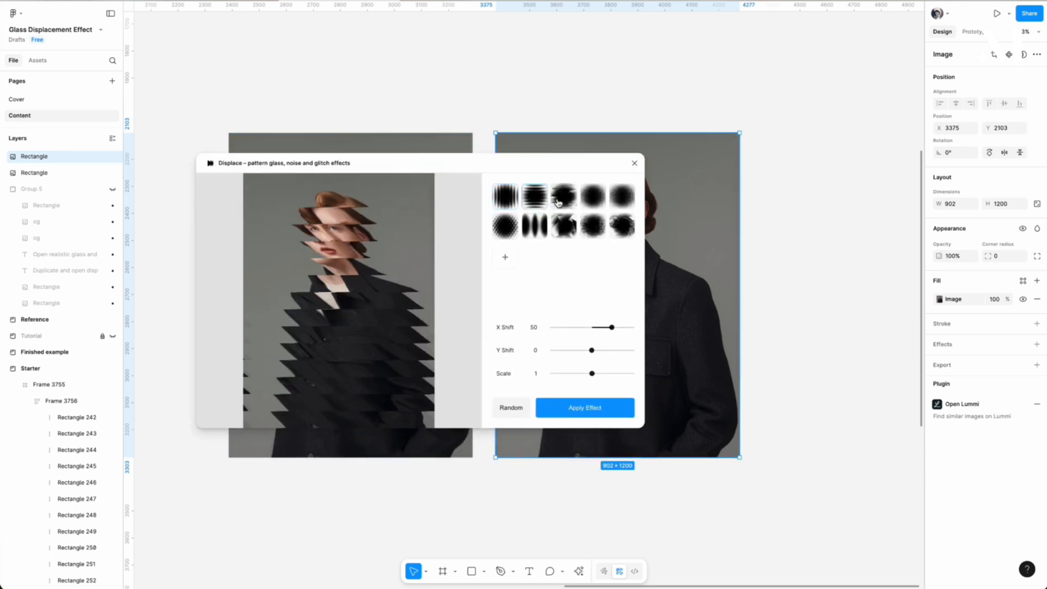
click(592, 197)
click(511, 413)
click(510, 412)
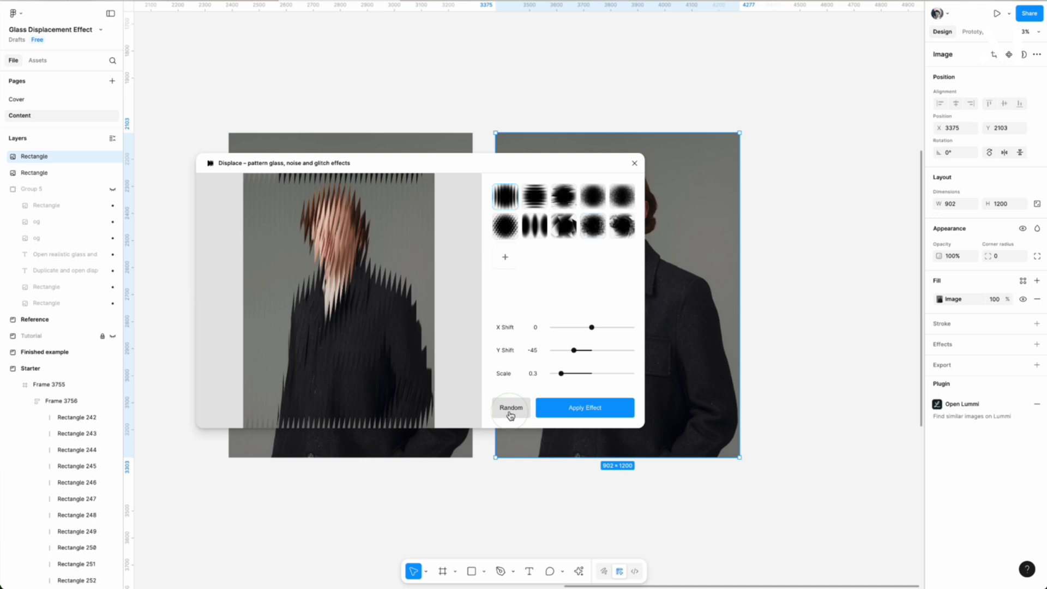
Apply the fifth displacement pattern of the first row to the duplicated portrait with an X Shift of 20.
click(624, 207)
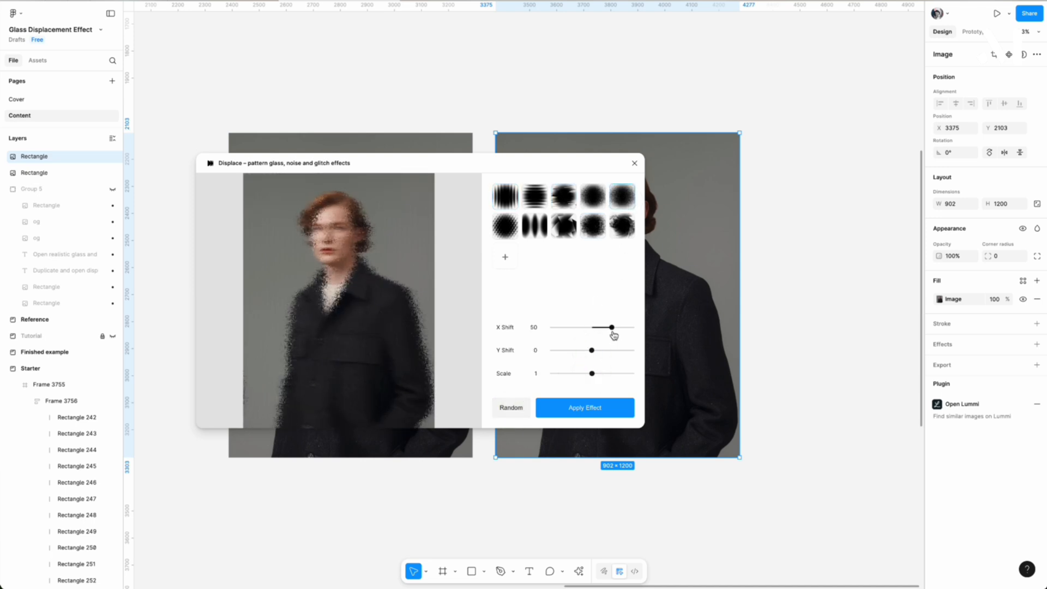
drag(610, 329, 600, 328)
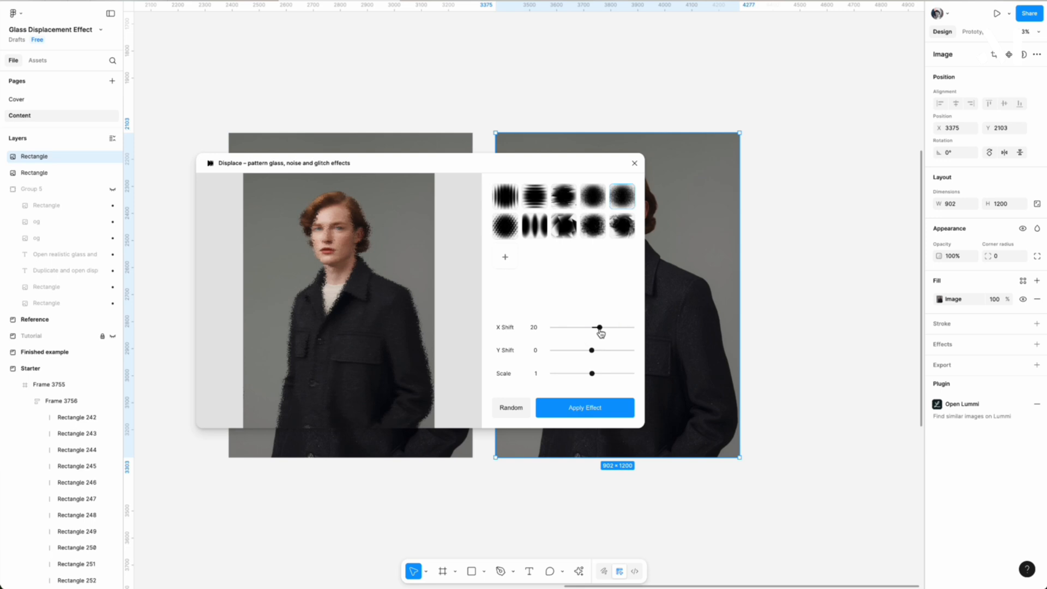
click(586, 409)
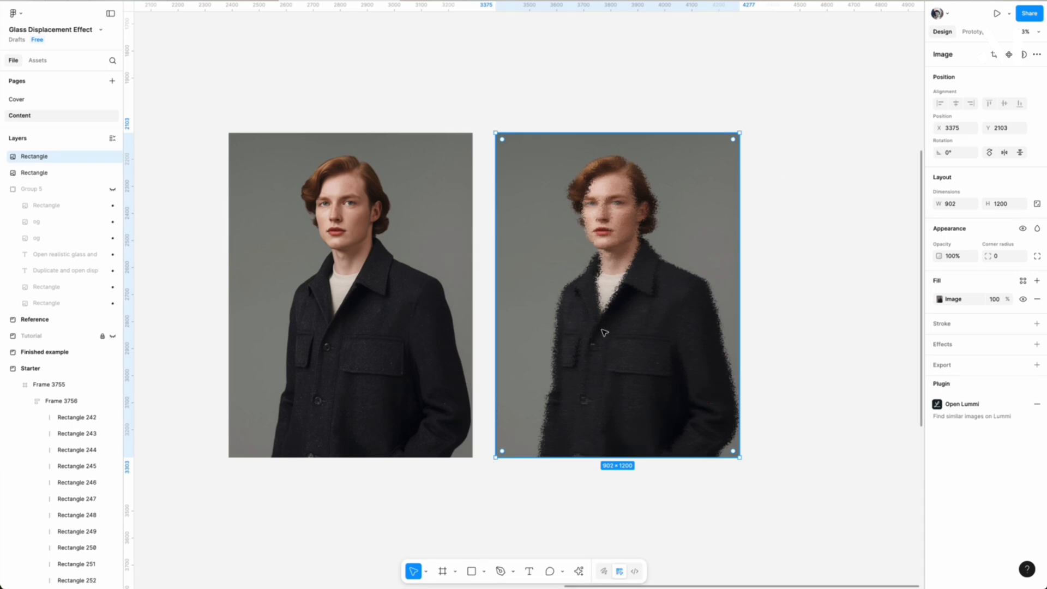
key(Escape)
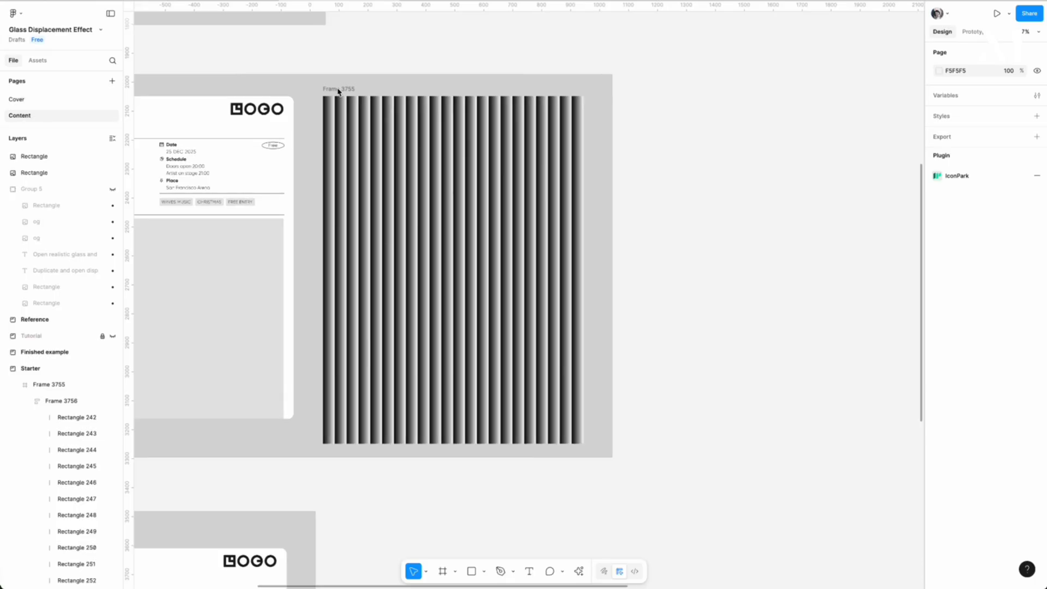
Place a copy of the black-and-white gradient stripe frame from the Starter section directly beneath the displaced portrait.
click(339, 92)
drag(338, 92, 743, 104)
scroll(709, 113, down, 5)
key(super+x)
scroll(705, 117, right, 8)
scroll(694, 123, up, 4)
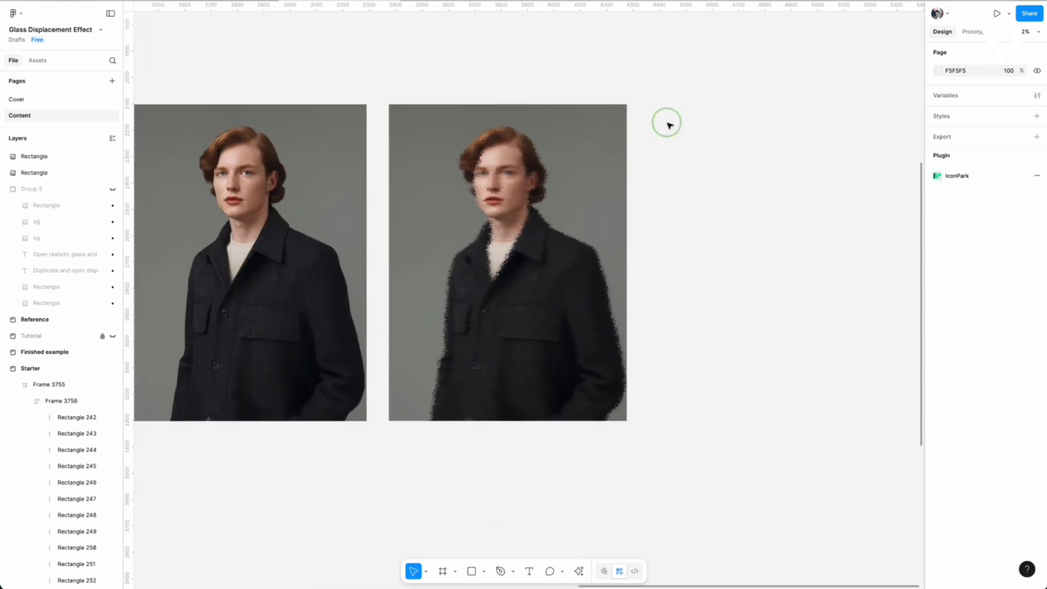
scroll(405, 377, down, 3)
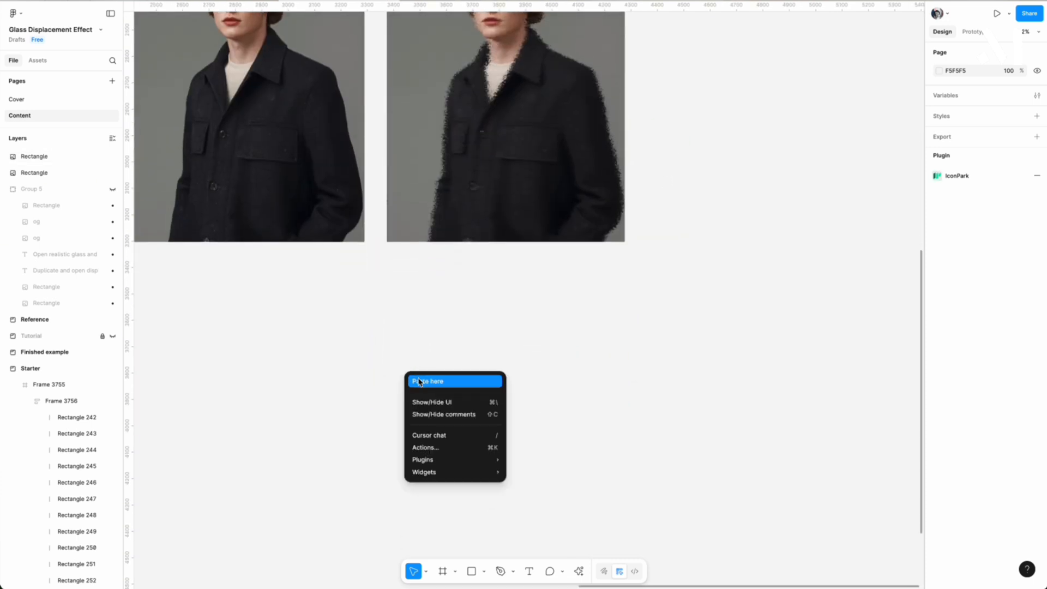
click(420, 381)
scroll(514, 322, down, 2)
drag(427, 263, 415, 154)
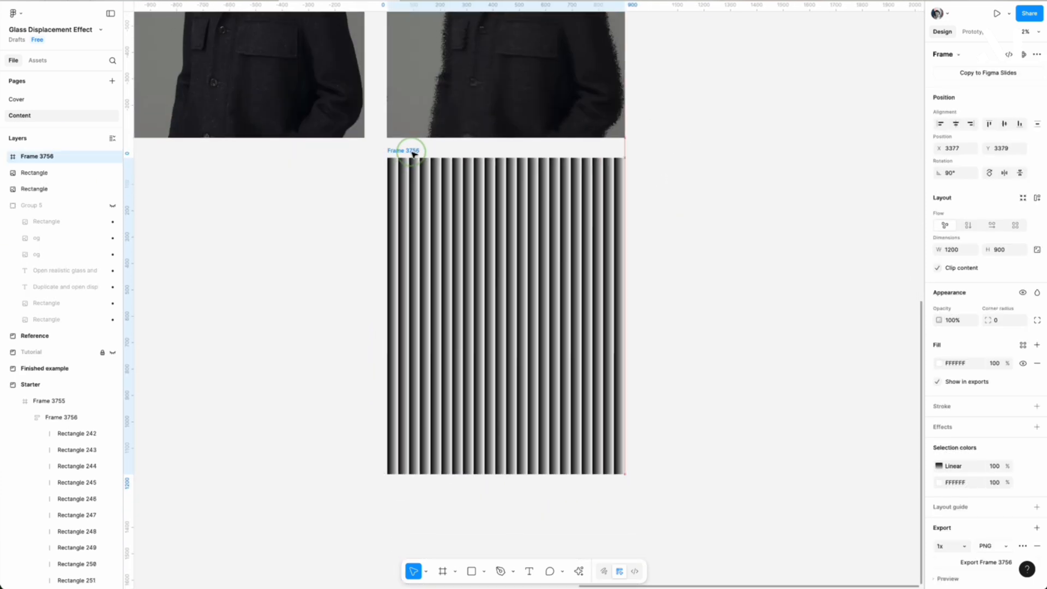
Search Lummi for "texture" and insert the tan cracked-leather image onto the canvas.
key(super+k)
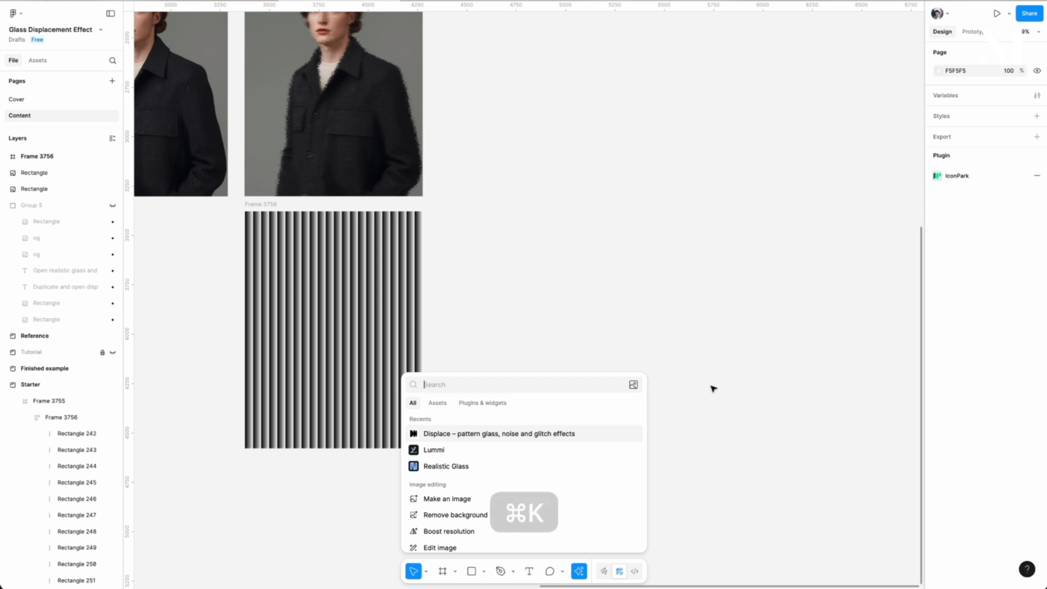
key(Down)
key(Return)
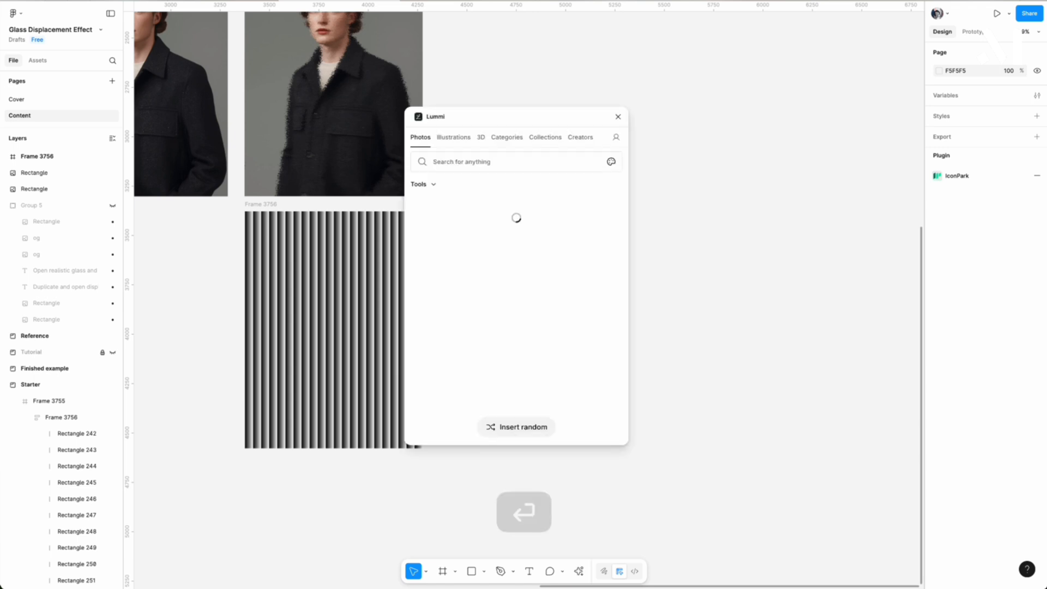
click(522, 161)
text(tex)
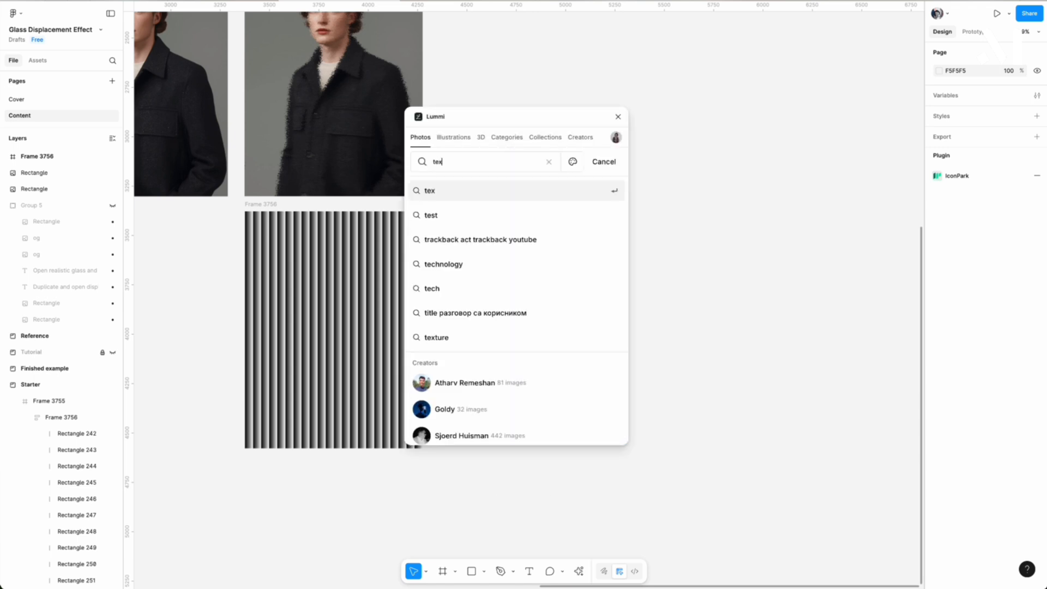
text(ture)
click(486, 190)
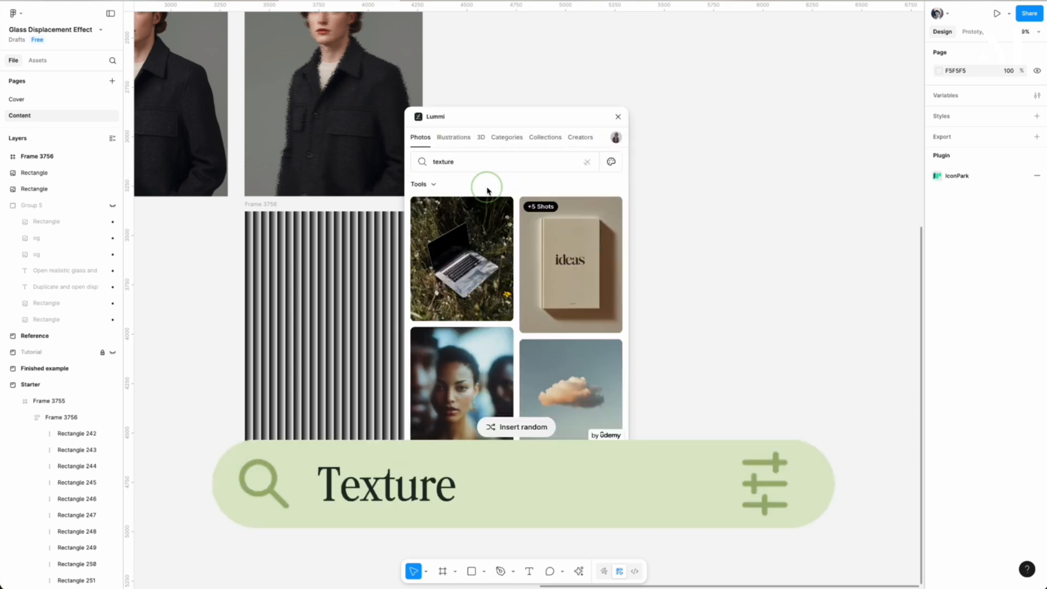
click(462, 269)
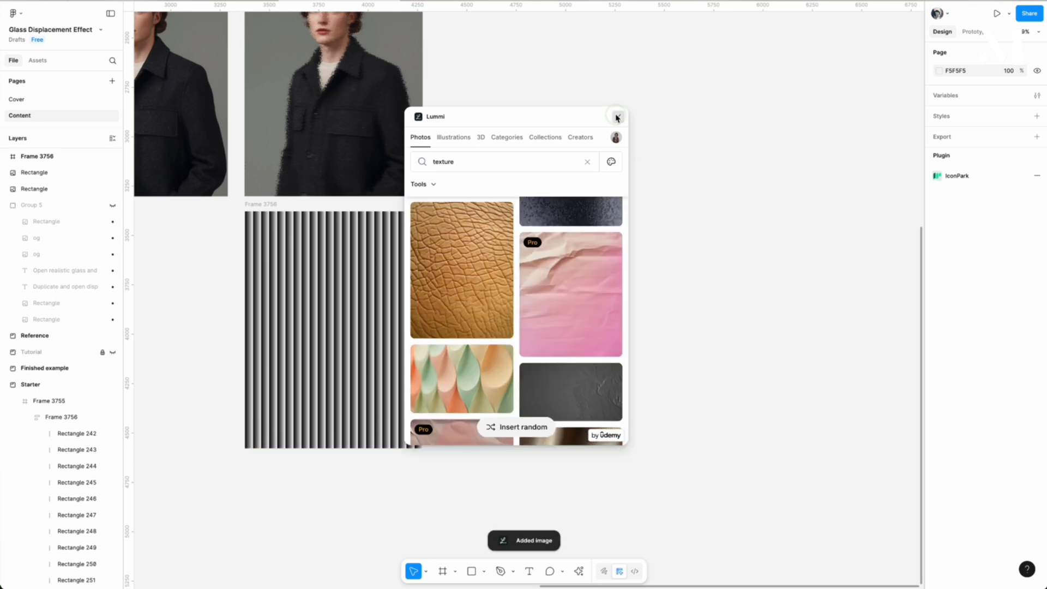
click(618, 117)
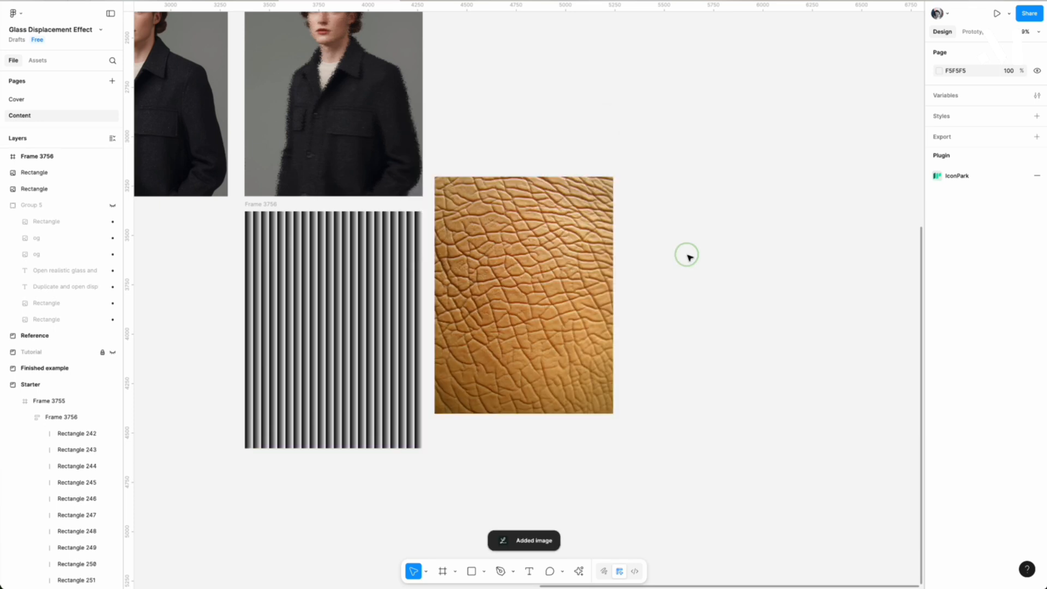
Move the leather texture image so its top edge lines up with the stripe frame beside it.
drag(549, 270, 549, 297)
click(530, 147)
scroll(523, 126, left, 1)
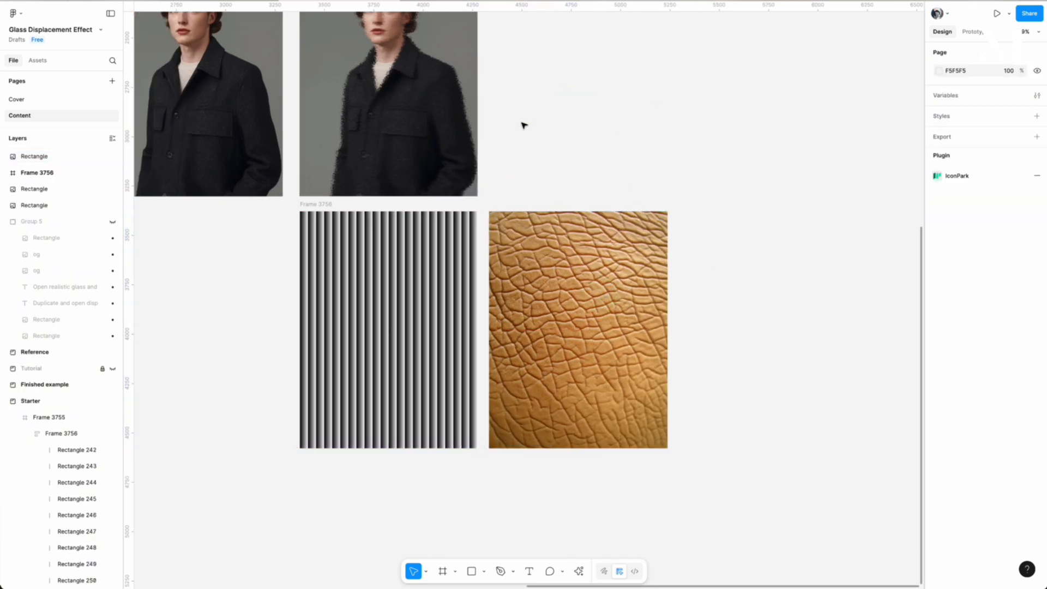
Launch the Realistic Glass plugin with the displaced portrait selected and position its window clear of the portrait.
scroll(524, 126, up, 5)
click(443, 217)
scroll(442, 217, down, 1)
key(super+k)
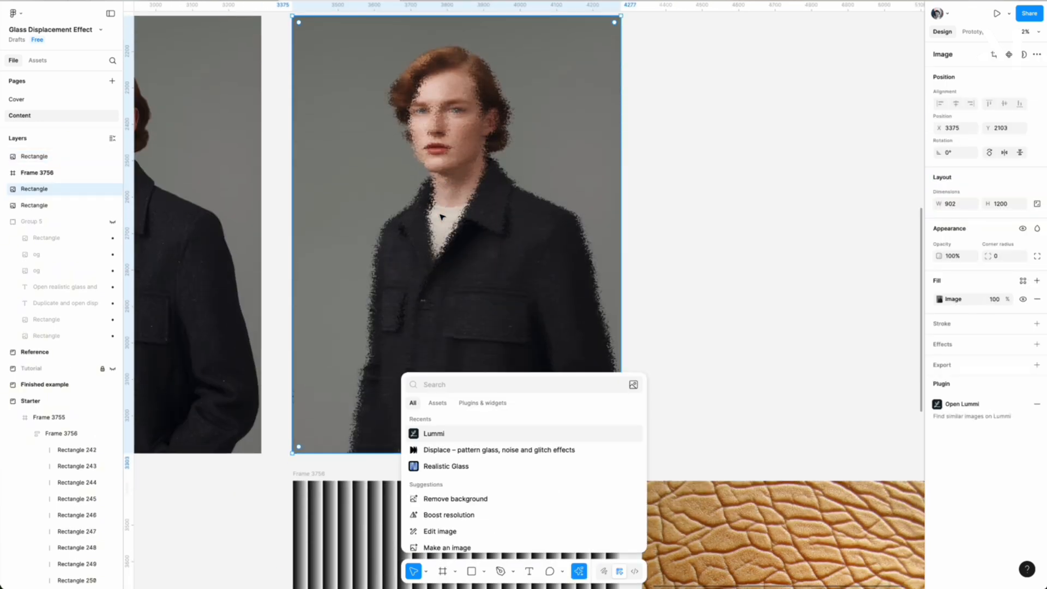
text(realis)
key(Return)
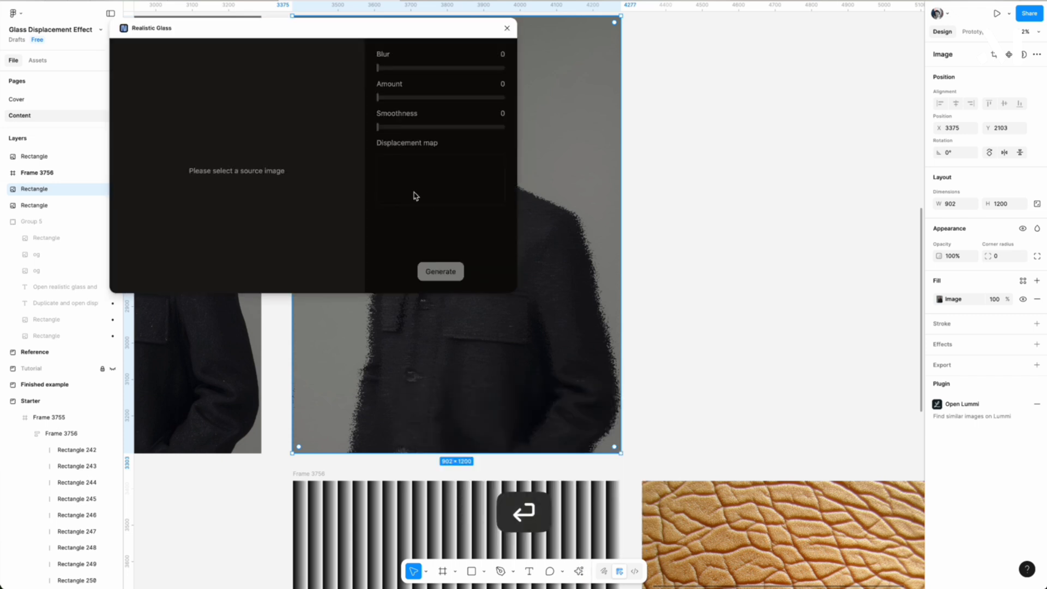
drag(276, 31, 790, 32)
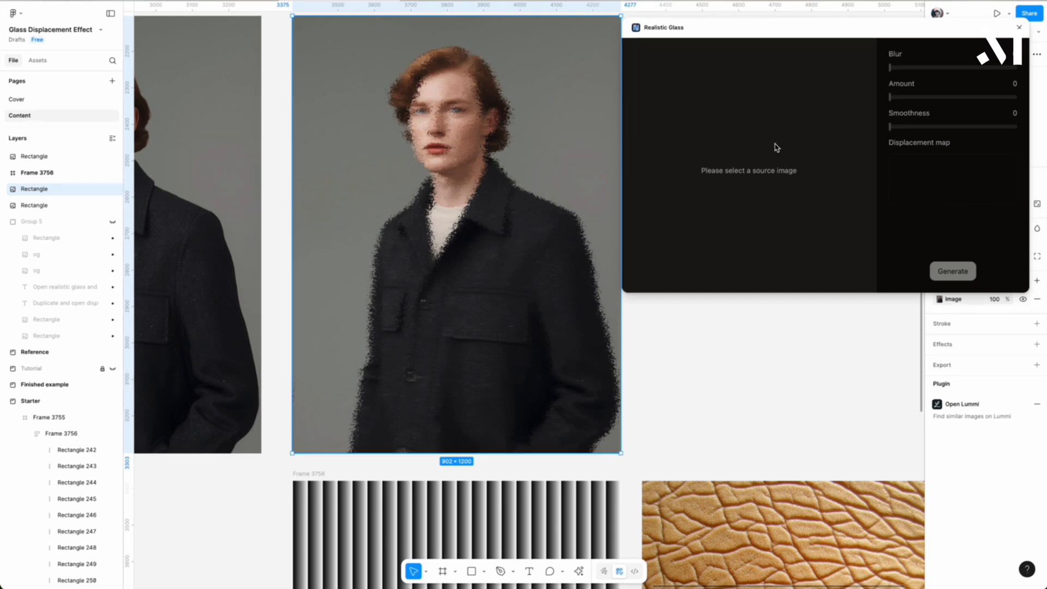
Assign the displaced portrait as the source image in Realistic Glass.
click(776, 43)
click(371, 114)
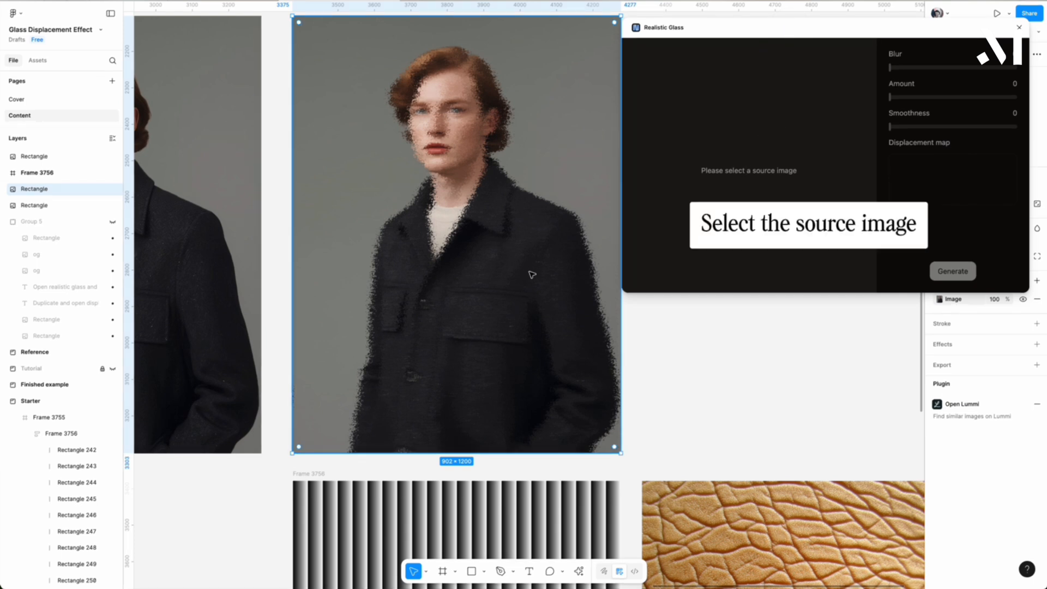
click(452, 329)
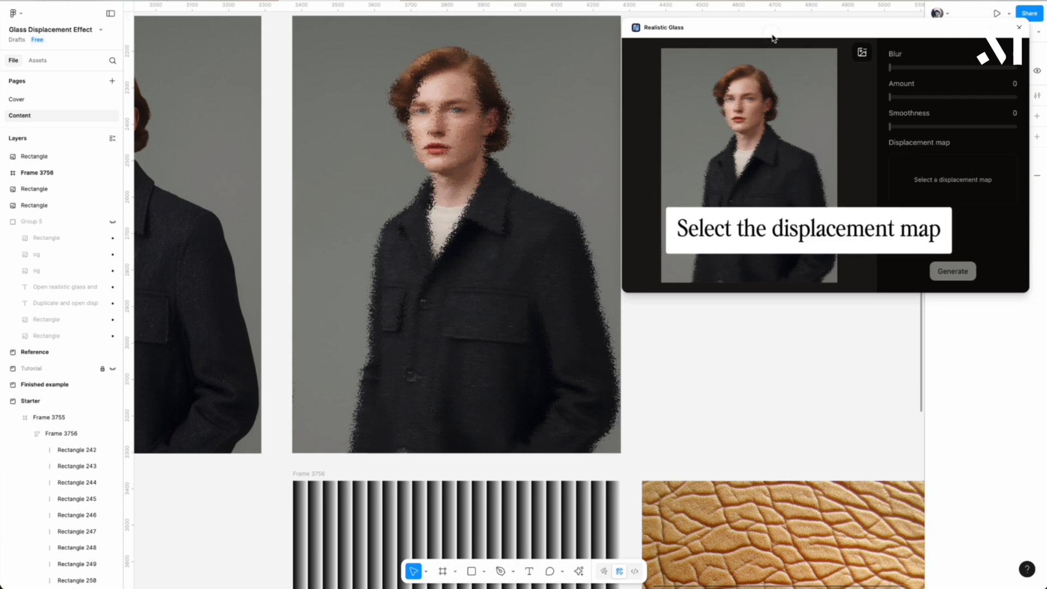
Use the leather texture as the displacement map with Blur 4, Amount 4 and Smoothness 2.
drag(772, 38, 468, 58)
scroll(804, 332, down, 3)
scroll(799, 338, right, 3)
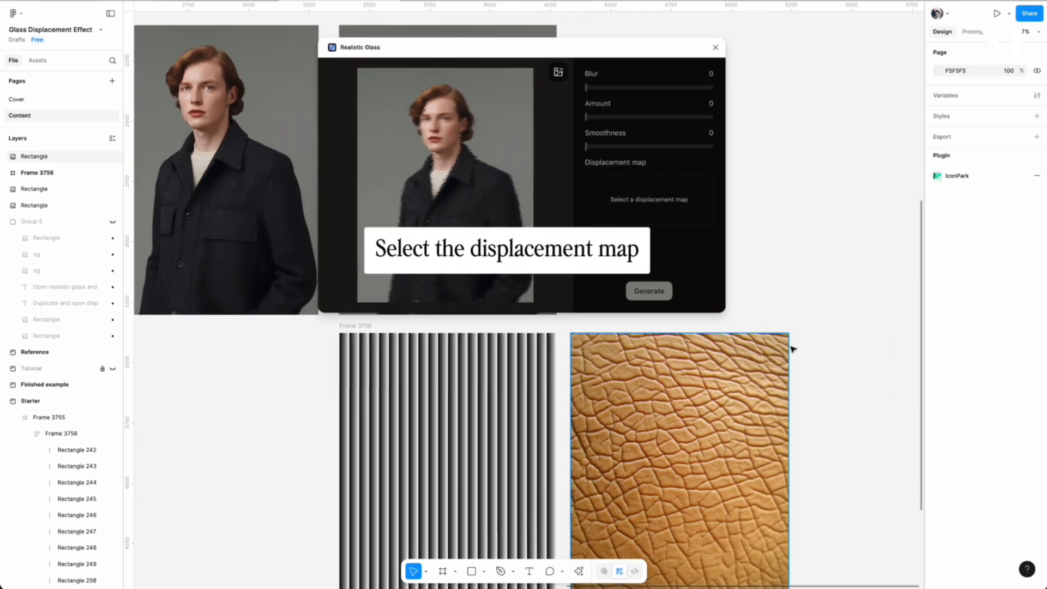
scroll(793, 349, down, 1)
click(707, 381)
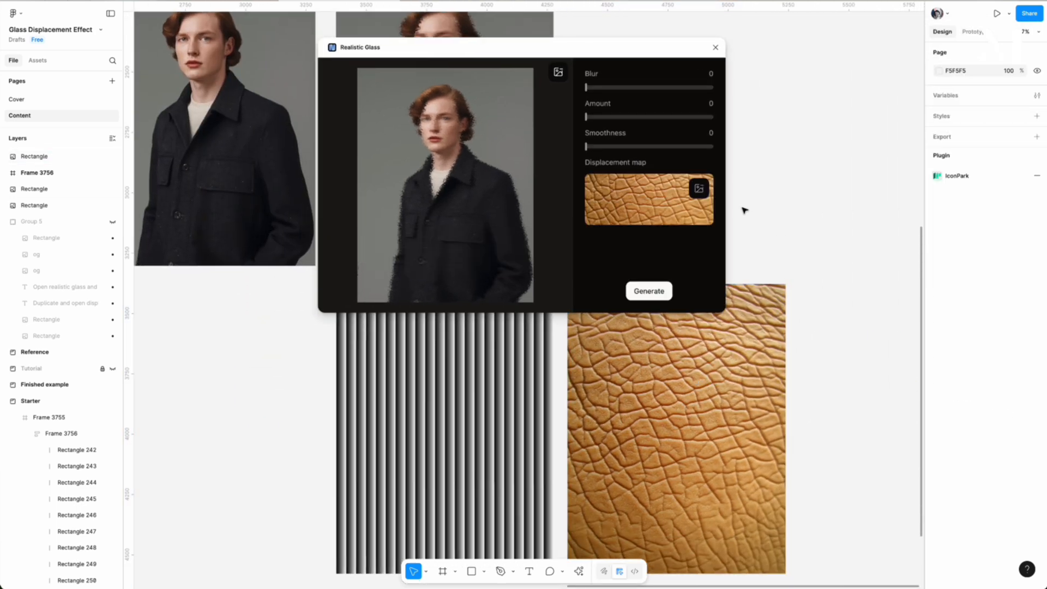
drag(586, 117, 646, 117)
drag(586, 87, 610, 117)
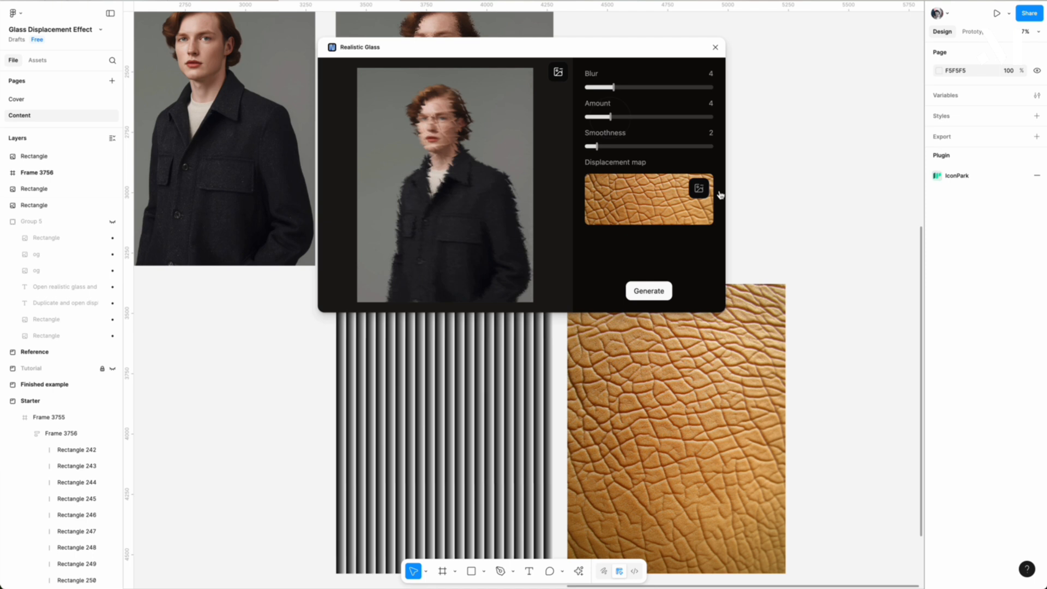
Clear the displacement map and try to assign the black-and-white stripe frame instead.
click(698, 189)
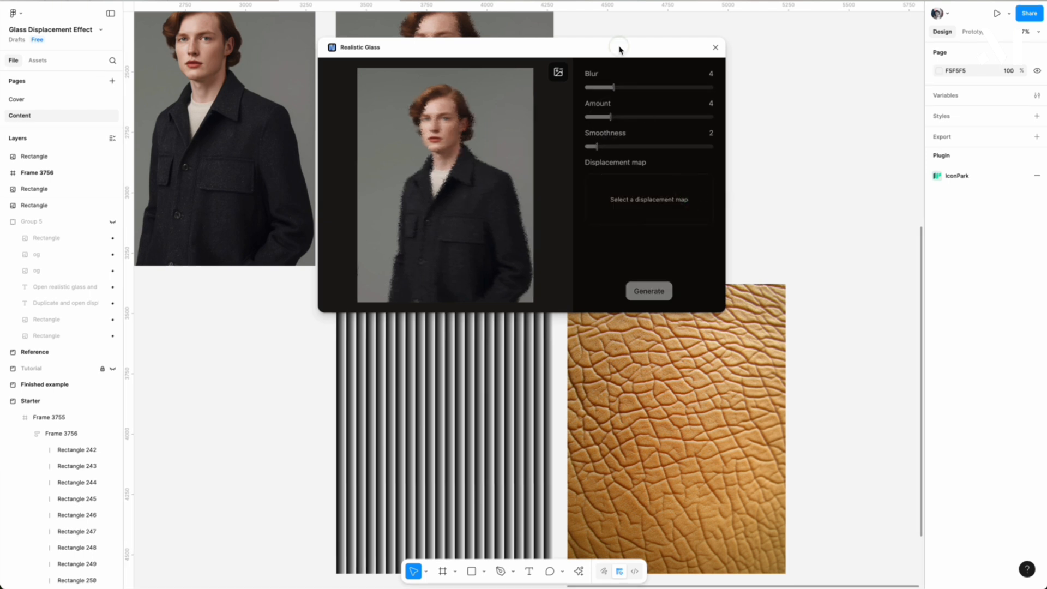
drag(619, 47, 633, 34)
drag(491, 41, 189, 54)
scroll(675, 172, left, 3)
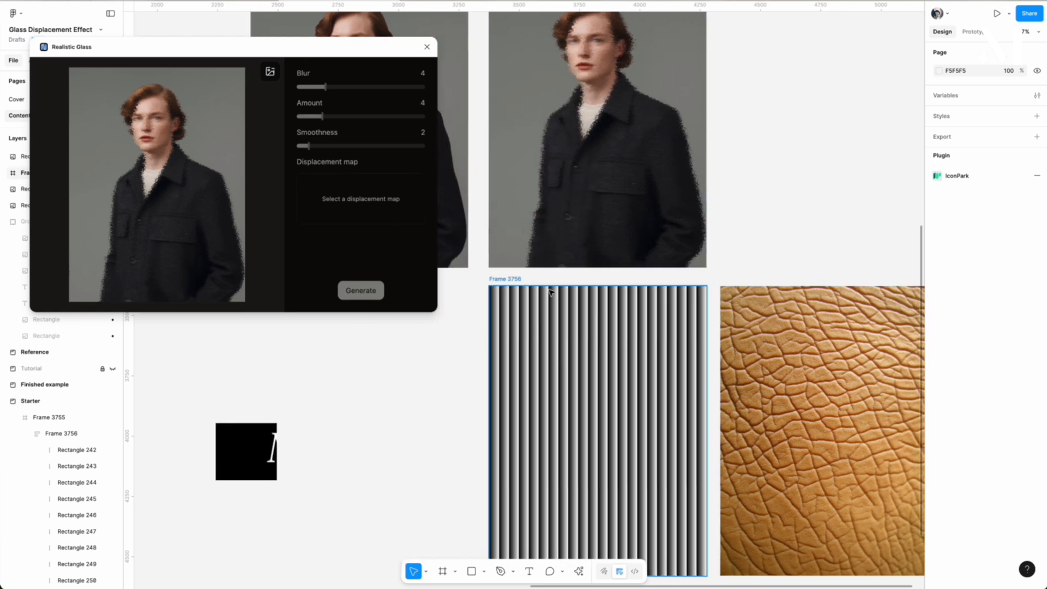
click(551, 292)
click(468, 280)
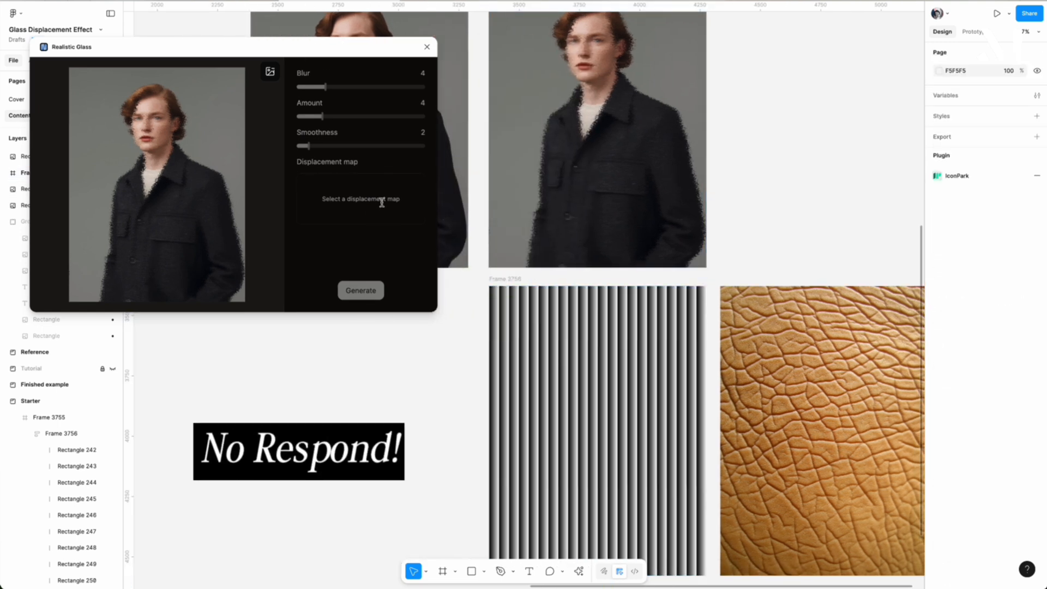
Close the Realistic Glass plugin and relaunch it with nothing selected.
click(427, 47)
click(398, 470)
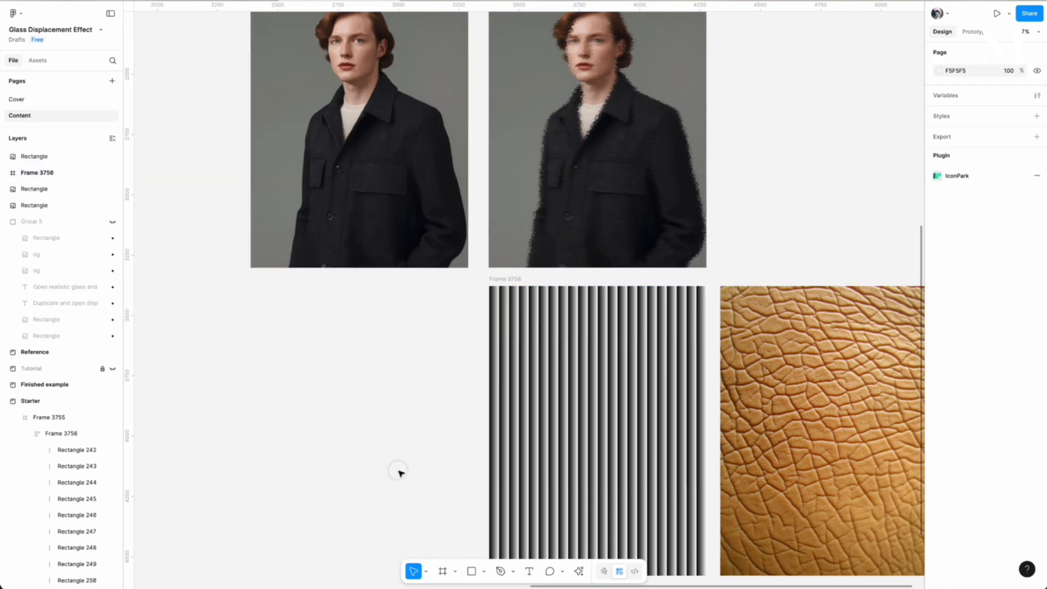
key(ctrl+k)
click(466, 434)
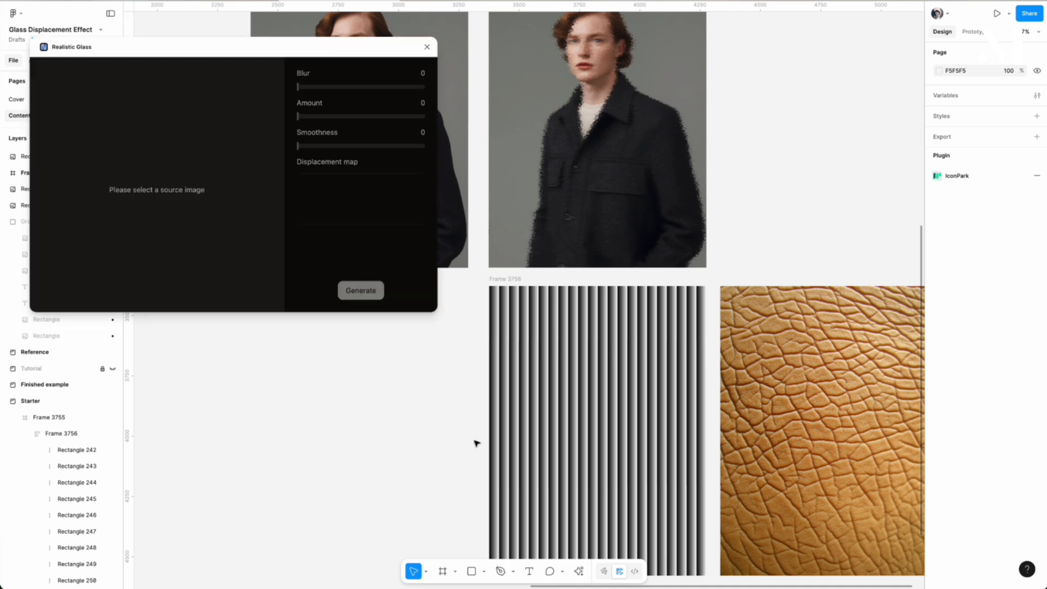
Set the displaced portrait as the source image and the black-and-white stripe frame as the displacement map in Realistic Glass.
click(600, 137)
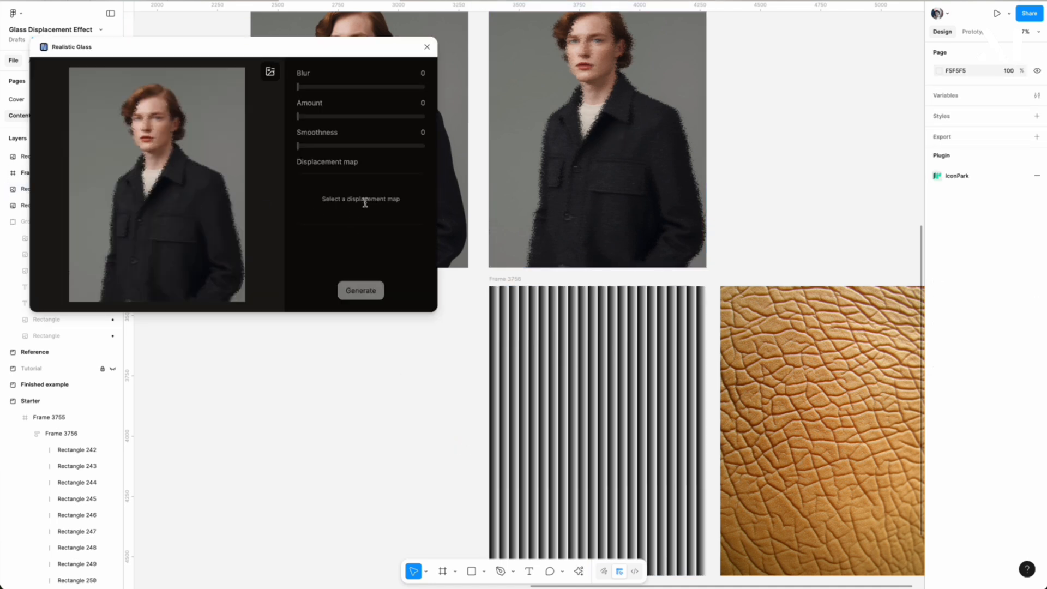
click(498, 279)
click(489, 269)
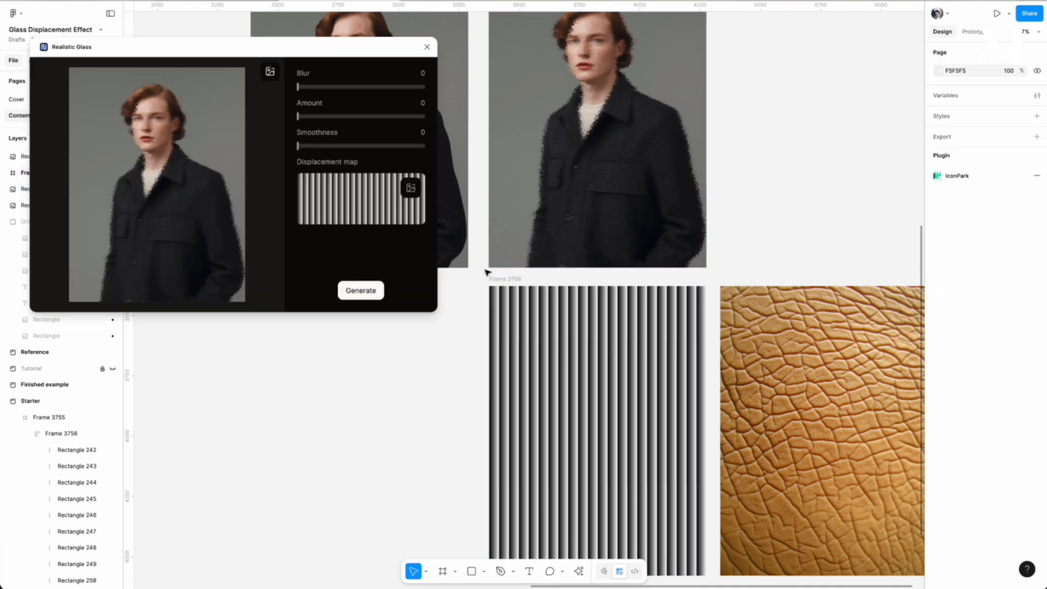
Generate the striped glass portrait with Amount 3 and Smoothness 2, and compare it with the reference design.
drag(298, 116, 309, 119)
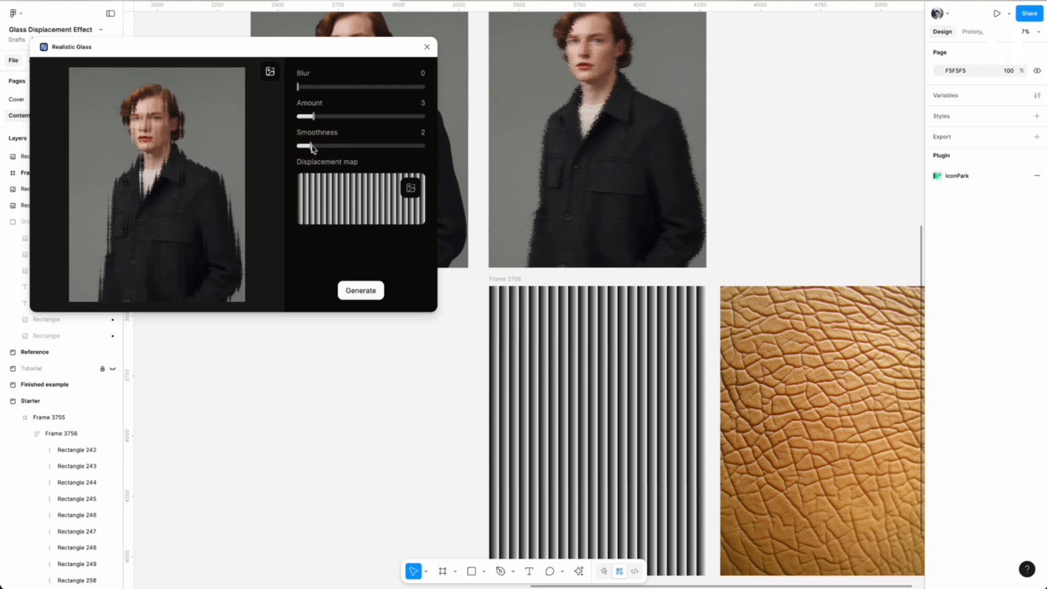
drag(313, 149, 315, 147)
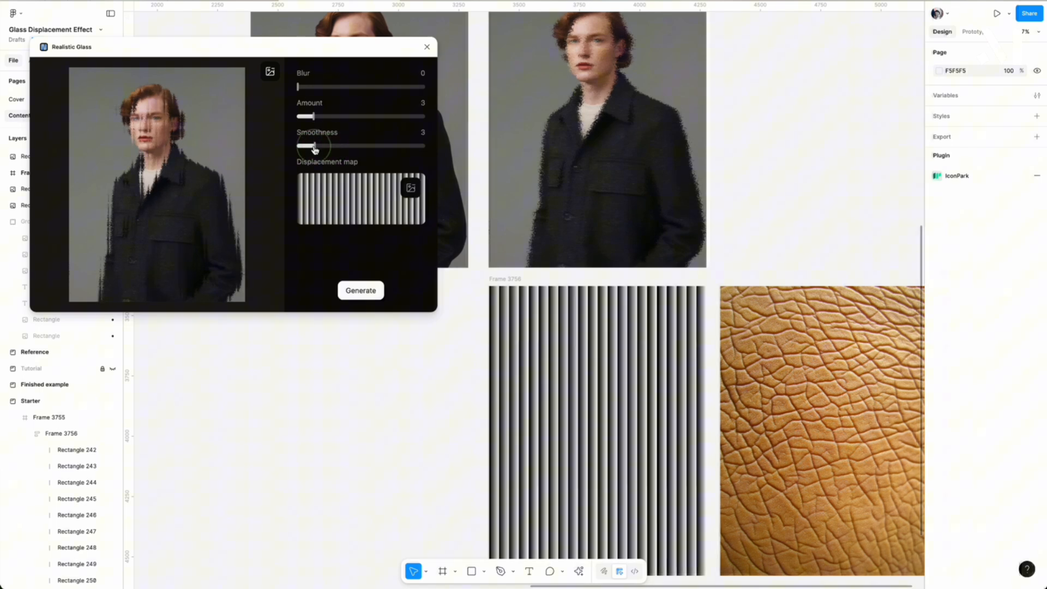
click(361, 290)
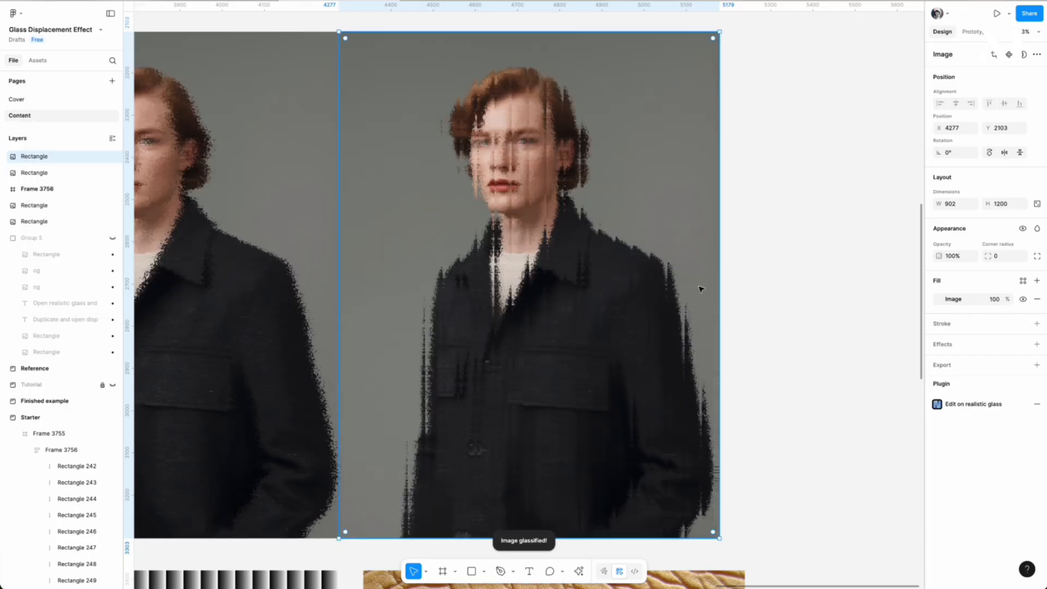
scroll(775, 271, down, 2)
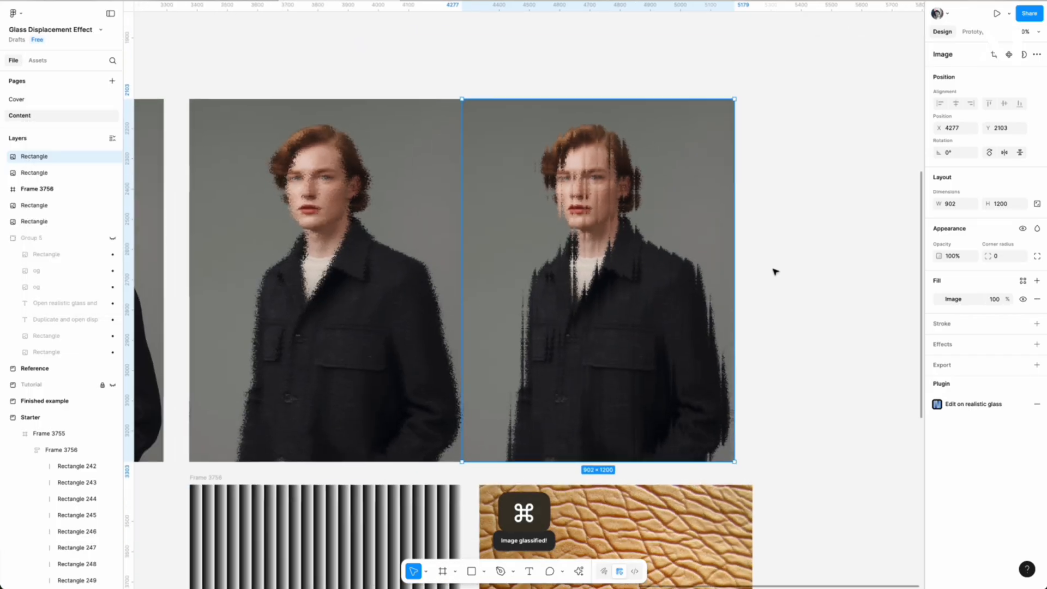
click(787, 299)
drag(551, 315, 575, 319)
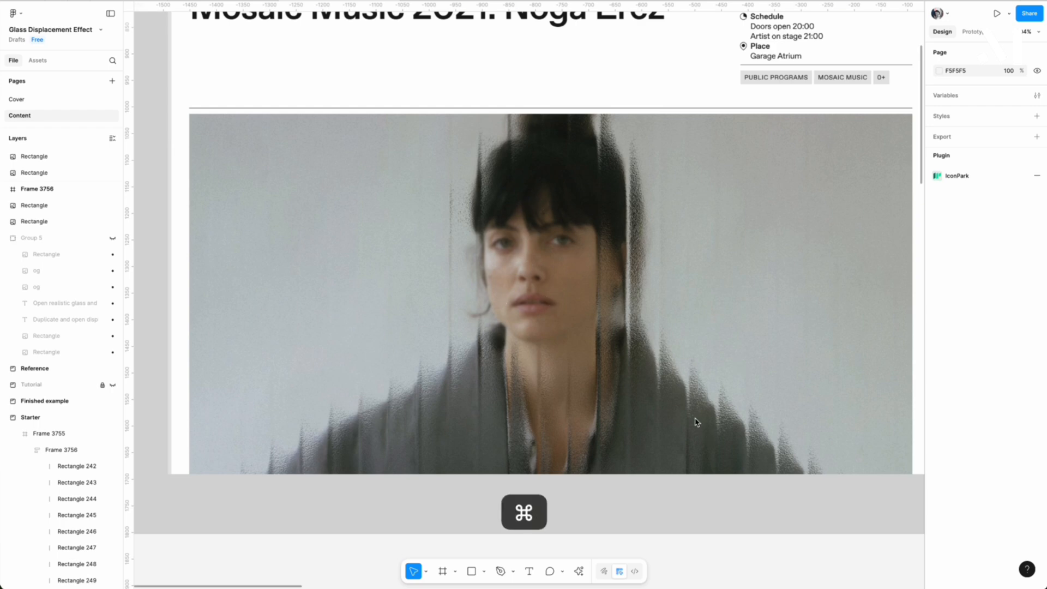
Move the original portrait exactly on top of the stripe-displaced portrait and select both images.
scroll(696, 421, down, 5)
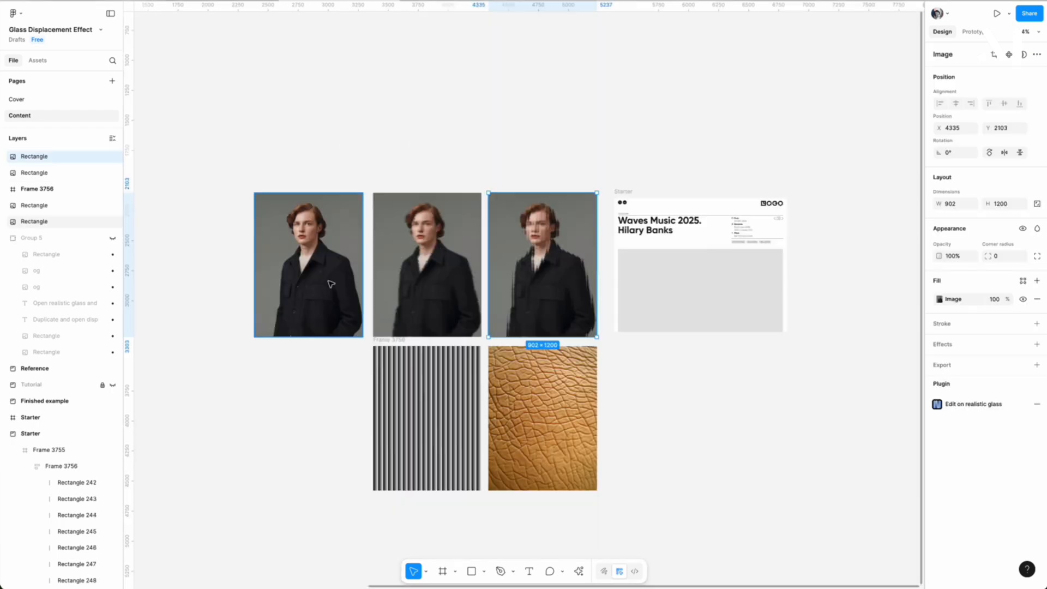
click(334, 281)
drag(334, 281, 565, 282)
scroll(565, 282, up, 4)
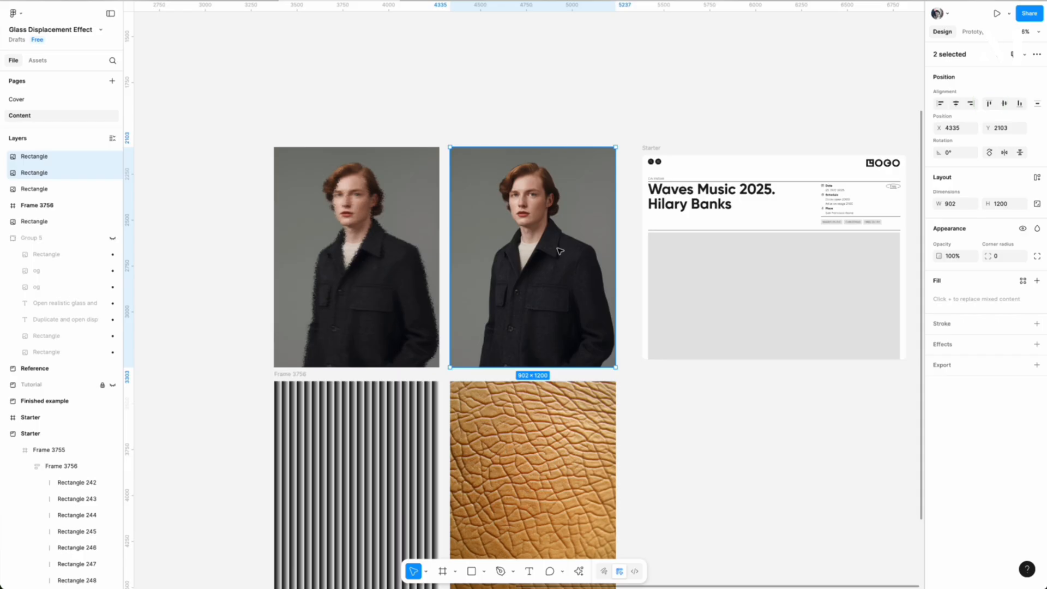
Group the two stacked portraits and move the group into the image frame of the Starter layout.
key(super+g)
key(super+x)
scroll(560, 251, right, 3)
click(738, 280)
key(super+v)
Scale the portrait group to the frame's 1373 width and shift it to Y -184 so the face fills the frame.
drag(676, 273, 757, 320)
scroll(637, 269, up, 4)
drag(672, 244, 671, 278)
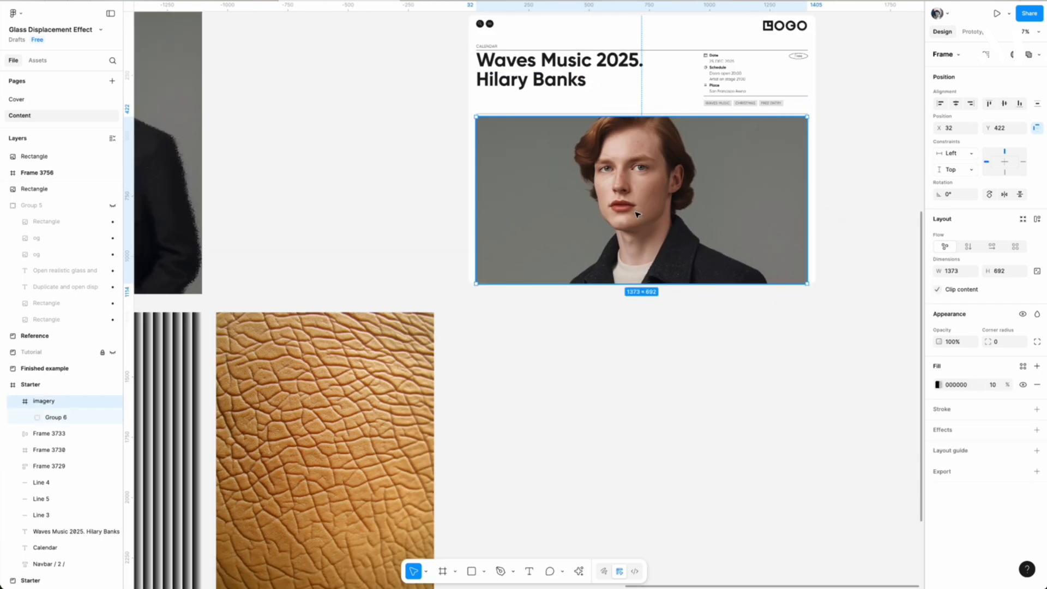
Draw a 285 × 285 circle over the face in the image frame and fill it with FFFFFF.
key(o)
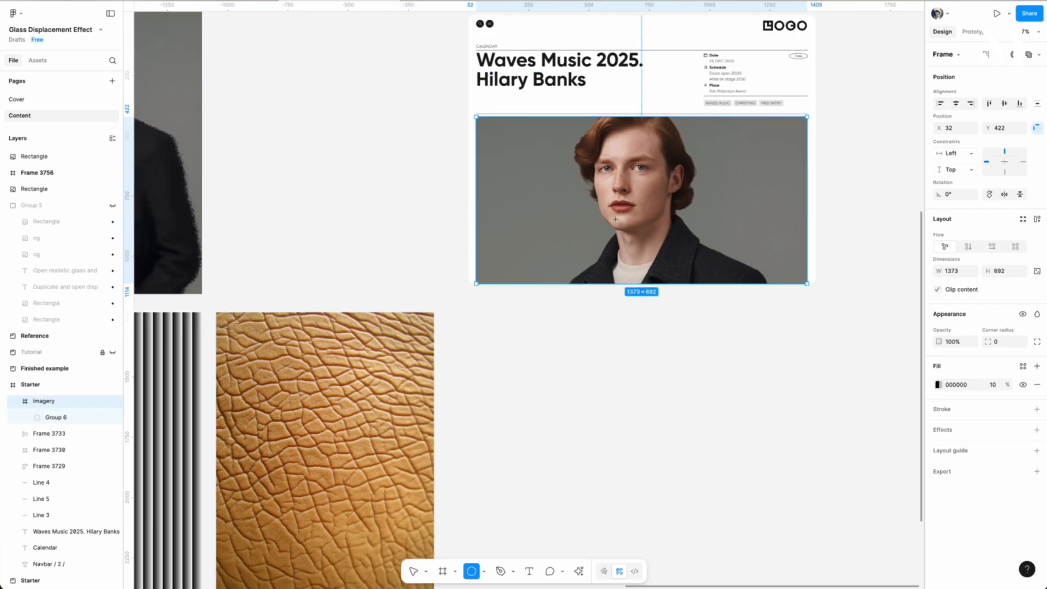
drag(626, 169, 678, 222)
mouse_move(655, 207)
mouse_down()
mouse_move(628, 180)
mouse_move(628, 189)
mouse_up()
drag(600, 151, 584, 135)
drag(625, 187, 637, 202)
click(957, 341)
text(FFFFFF)
key(Return)
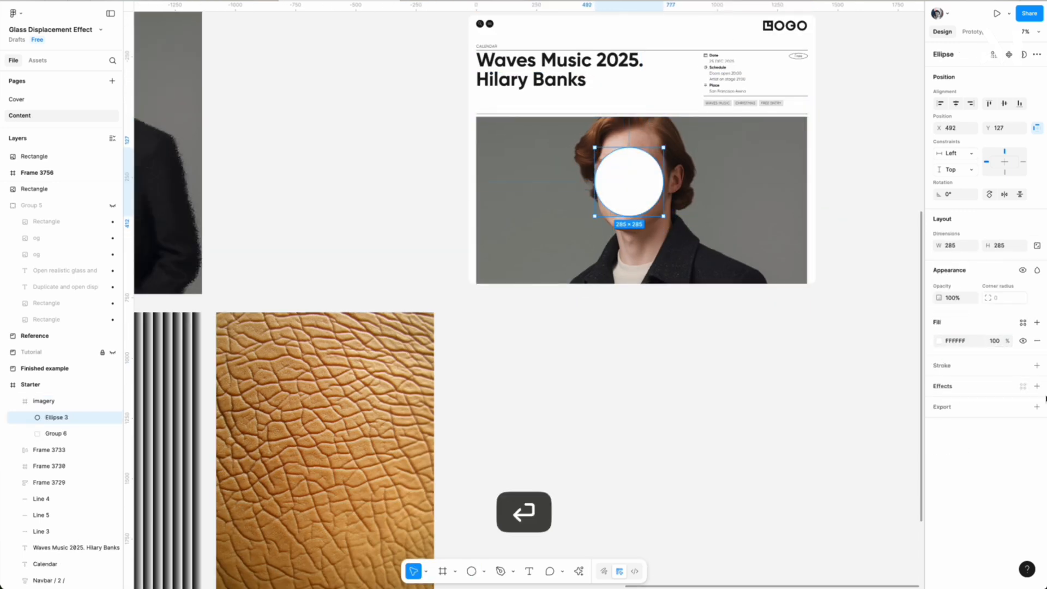
Move the ellipse layer into the portrait group, between the original and the displaced image.
click(1036, 386)
click(29, 433)
drag(57, 417, 61, 458)
Rename the upper portrait layer "og" and the lower portrait layer "displaced".
double_click(49, 434)
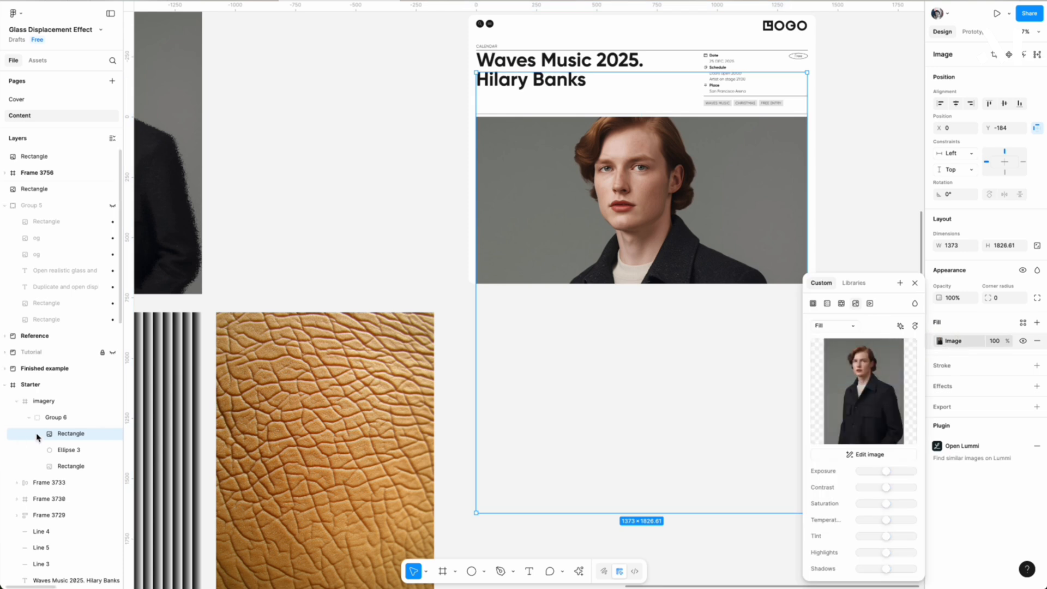
double_click(61, 435)
text(og)
double_click(63, 467)
text(displaced)
Use the ellipse as an alpha mask for the og portrait layer.
right_click(60, 450)
click(105, 409)
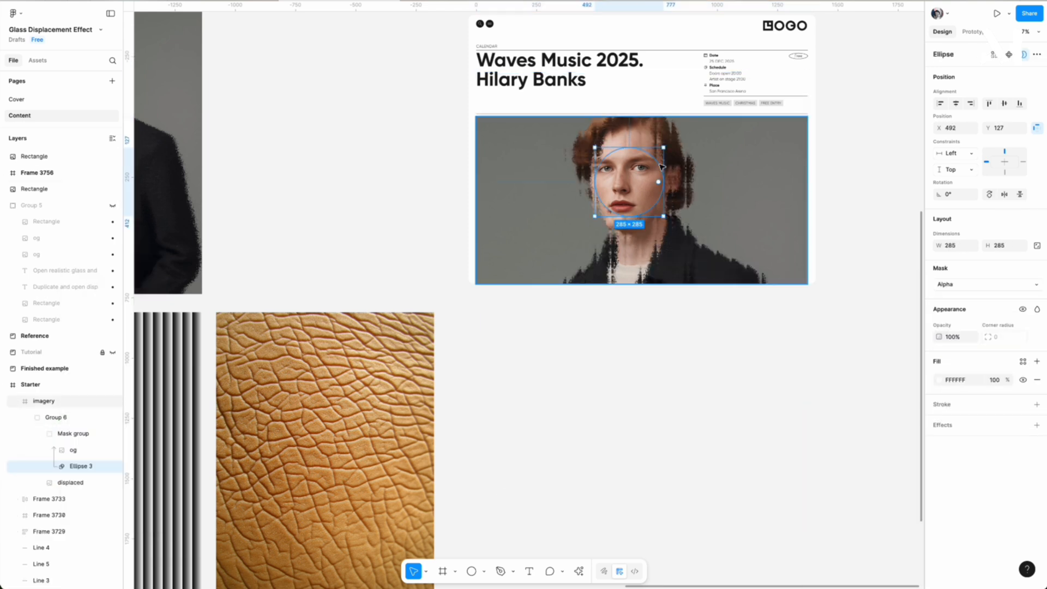
click(78, 465)
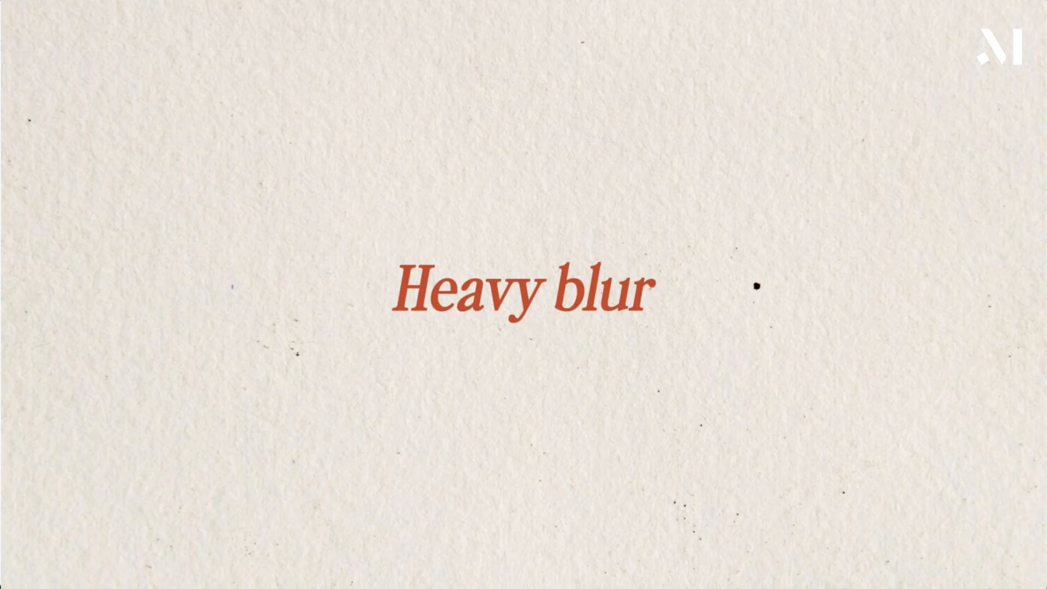
Add a uniform layer blur of 150 to the mask ellipse.
click(1037, 425)
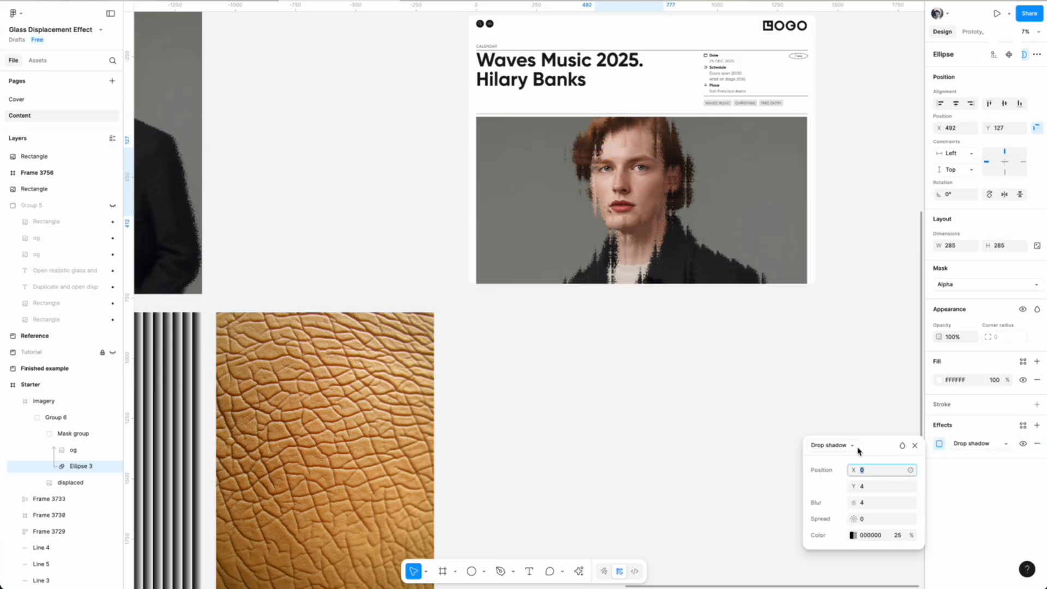
click(856, 447)
click(833, 485)
text(41)
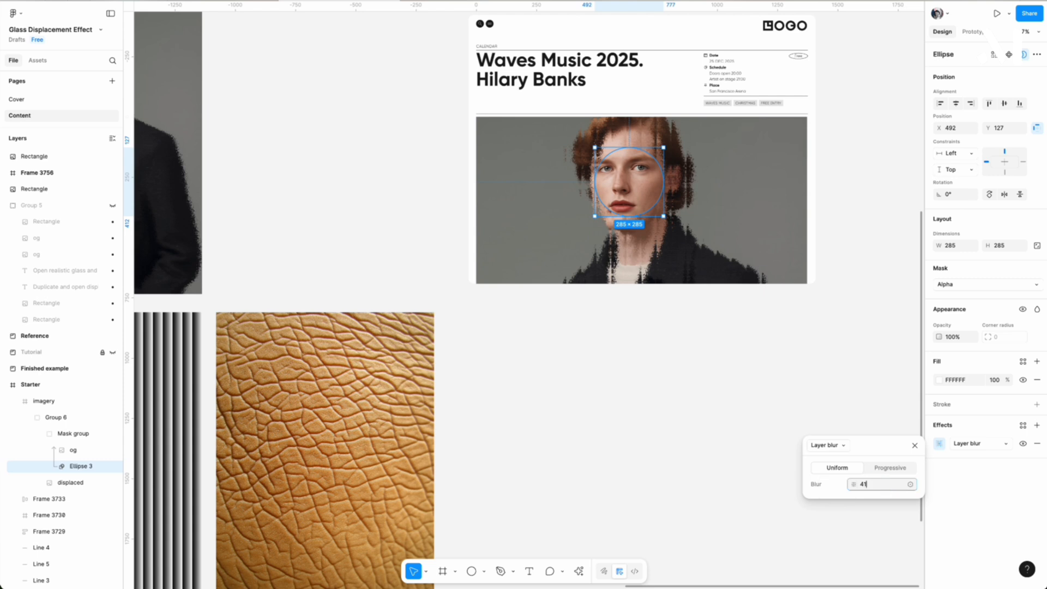
text(150)
key(Return)
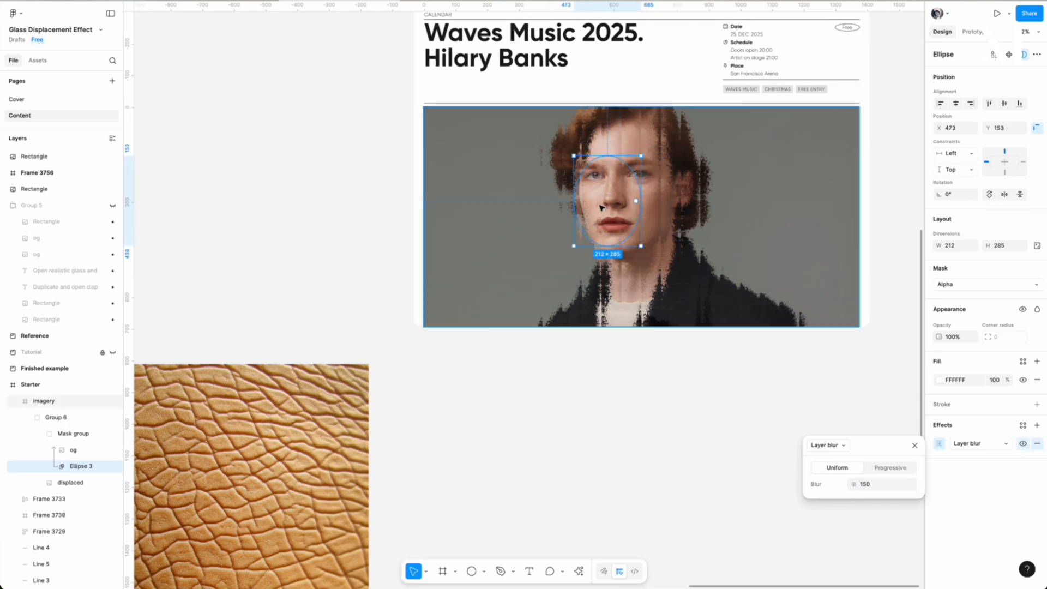
Set the mask ellipse's layer blur to 132 and reshape the ellipse to 247 × 381 around the face.
click(874, 485)
key(shift+Up)
key(Down)
key(Down)
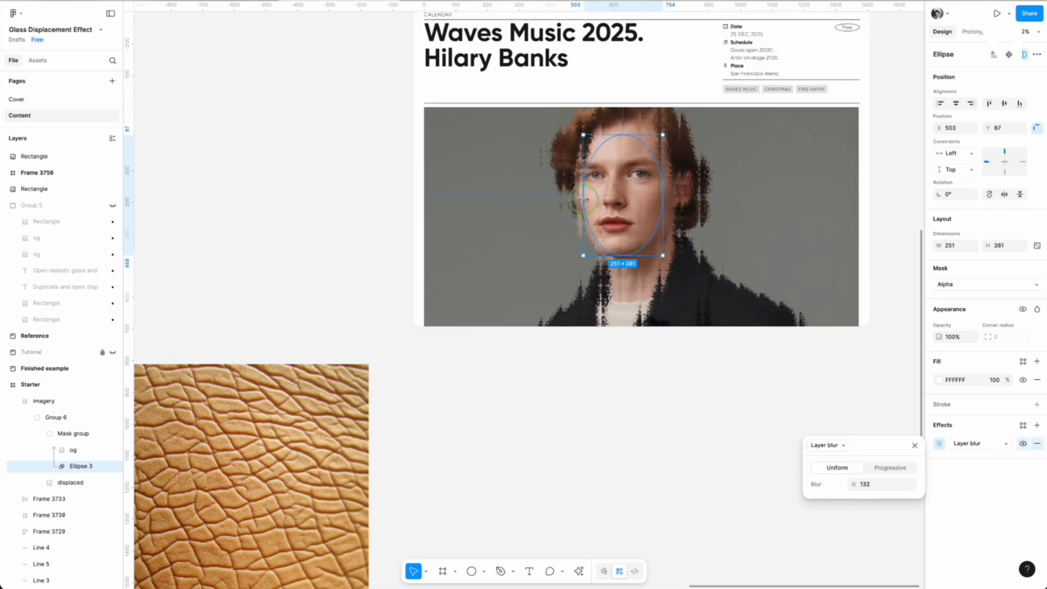
Set the mask ellipse's fill opacity to 95%.
click(995, 381)
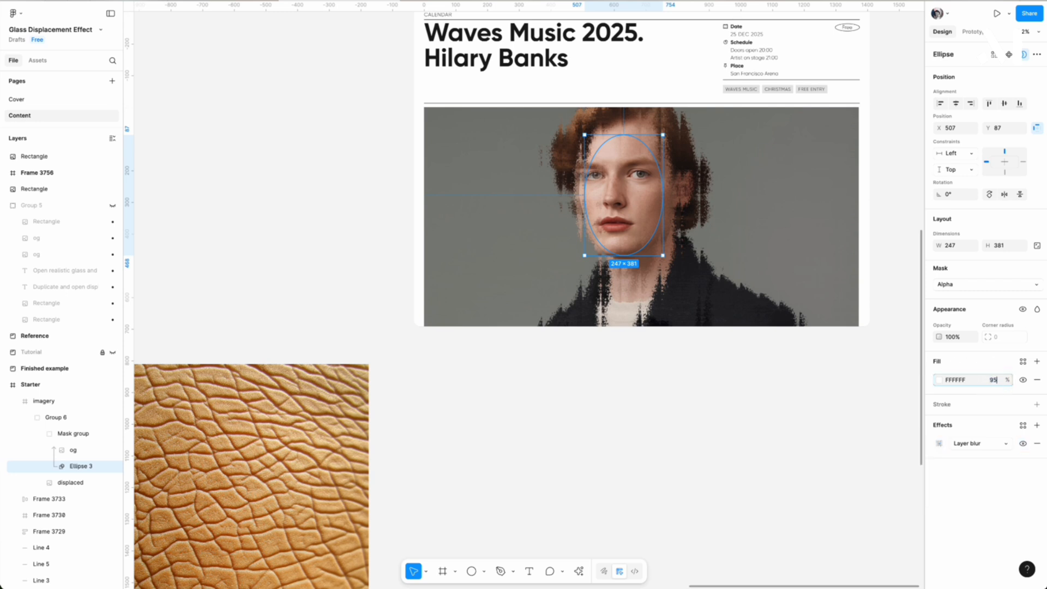
key(Return)
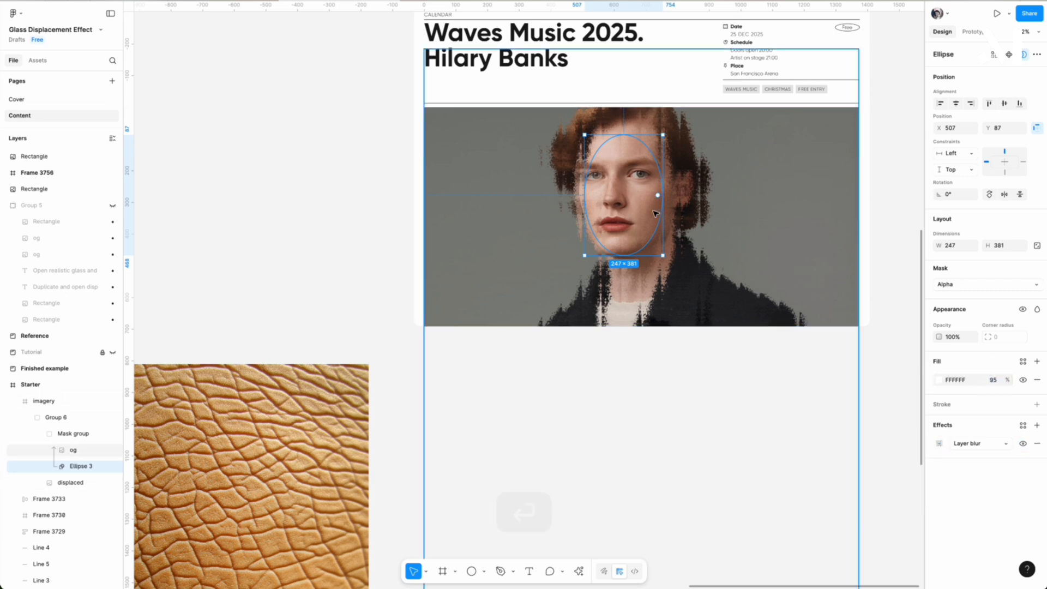
scroll(640, 202, up, 5)
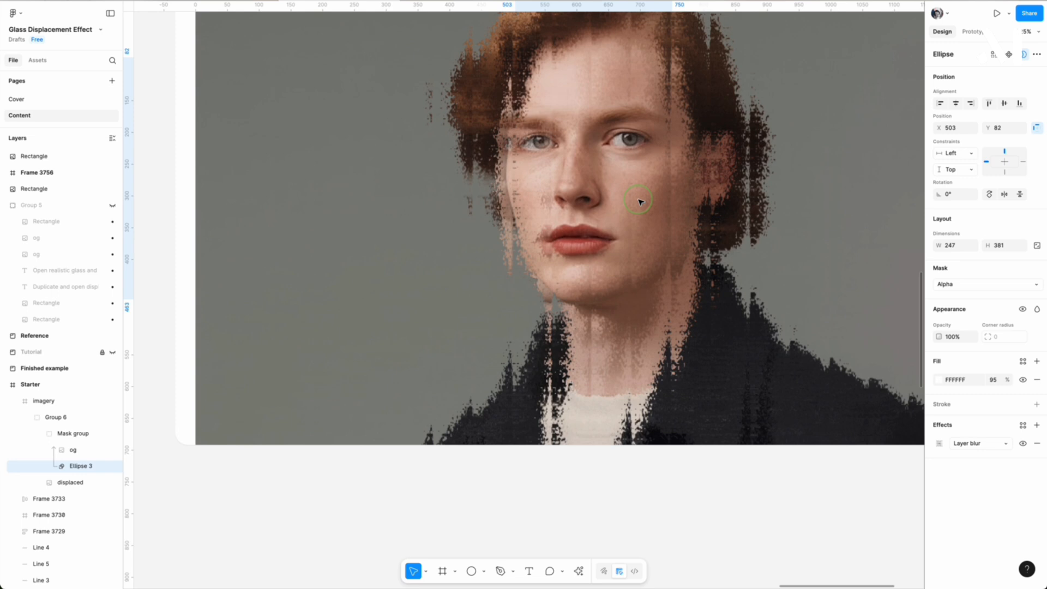